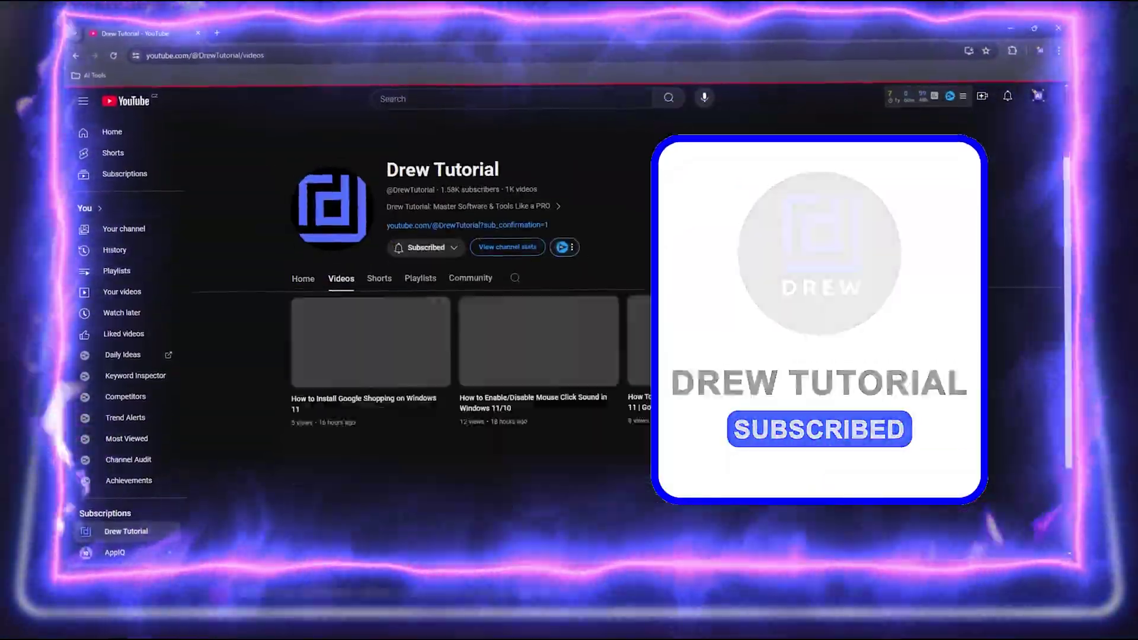
pyautogui.scroll(-10, 593, 356)
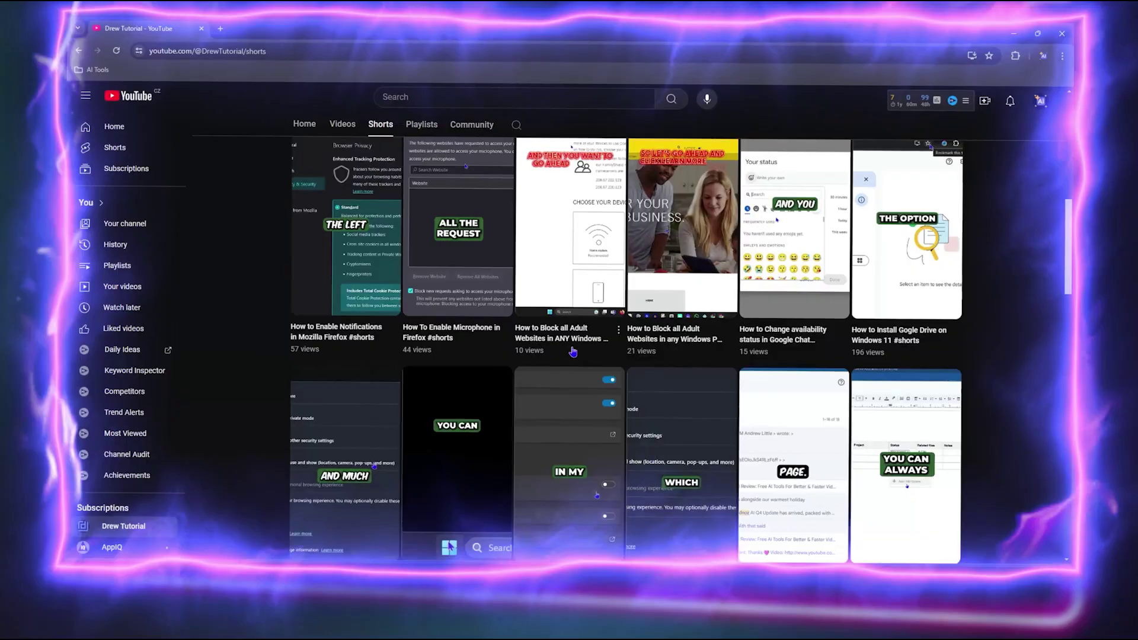
pyautogui.scroll(-10, 572, 352)
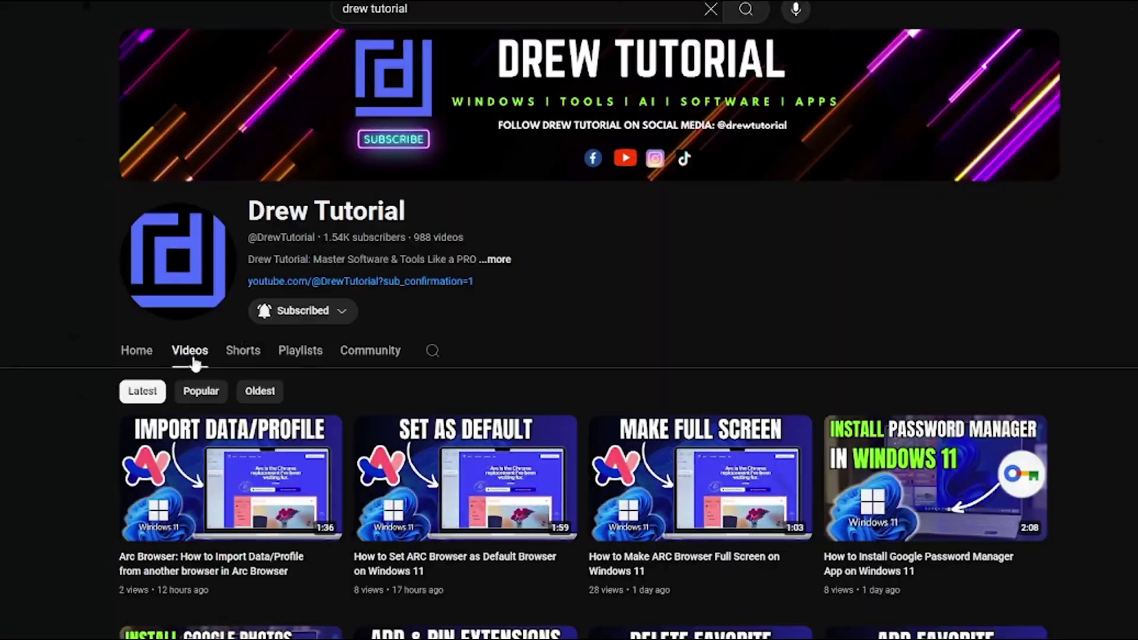
pyautogui.scroll(-20, 196, 364)
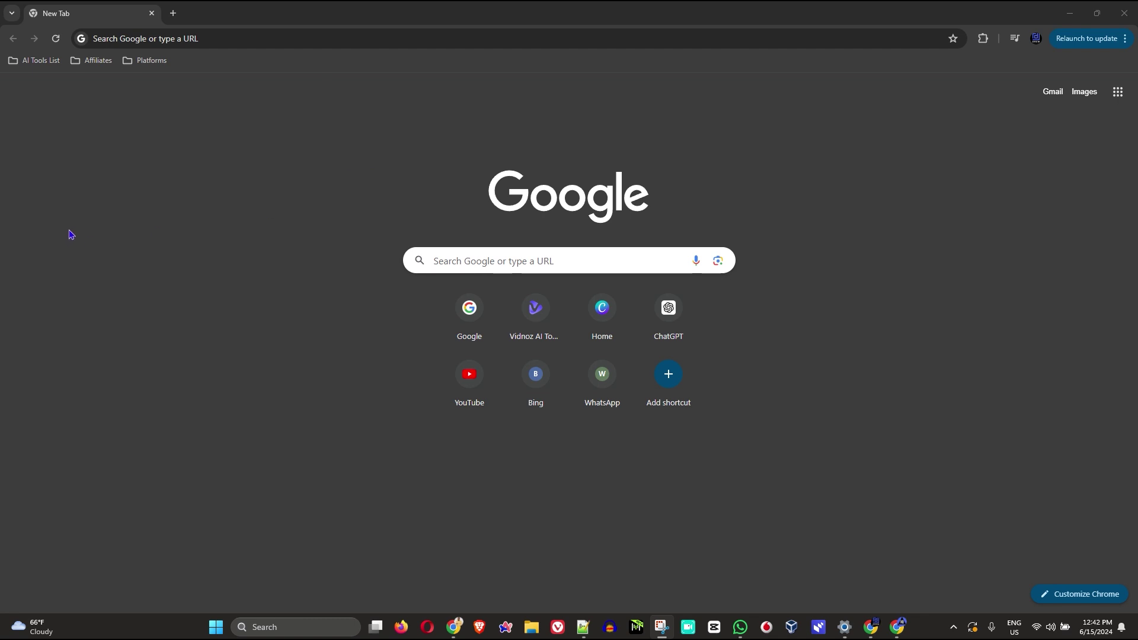
# Load the YouTube home page and bookmark it in the Platforms folder
pyautogui.click(267, 38)
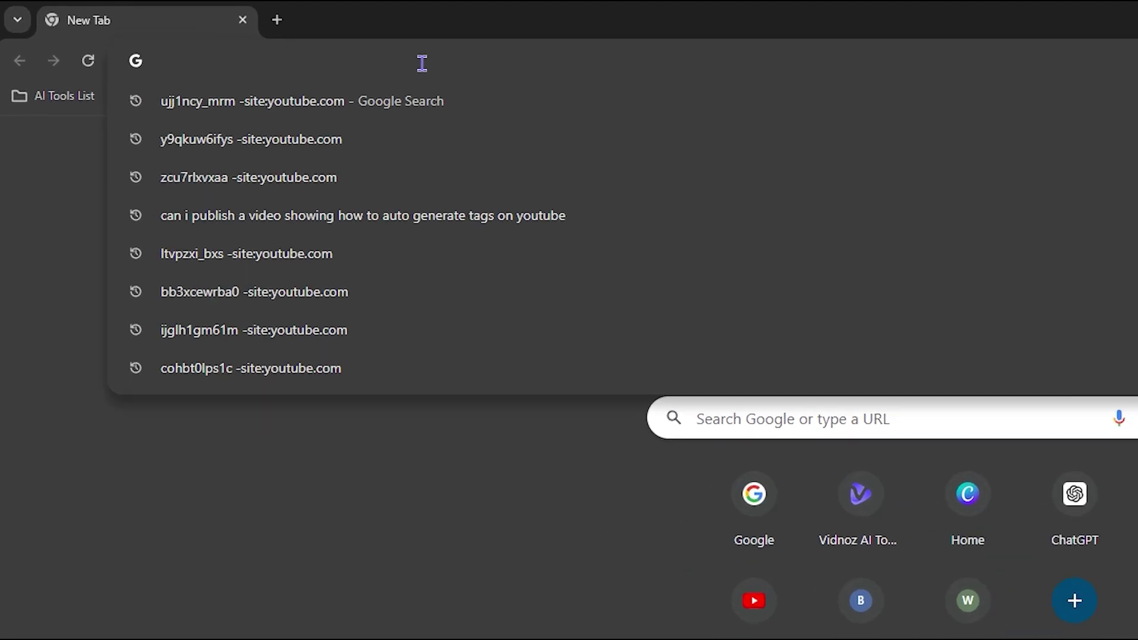
pyautogui.write('you')
pyautogui.press('Return')
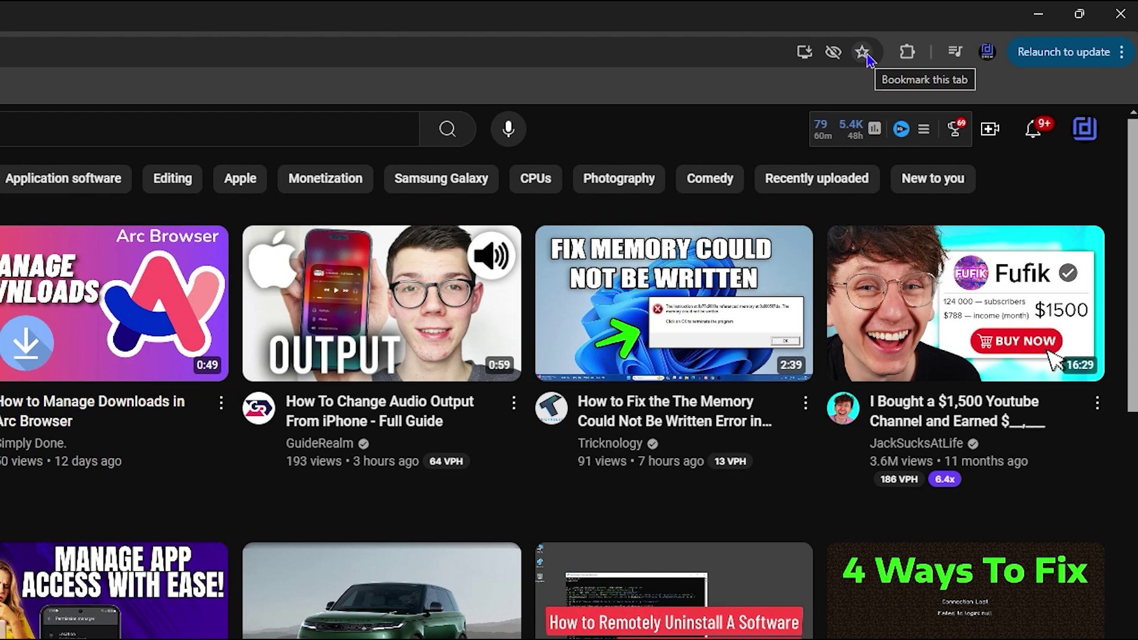
pyautogui.click(863, 52)
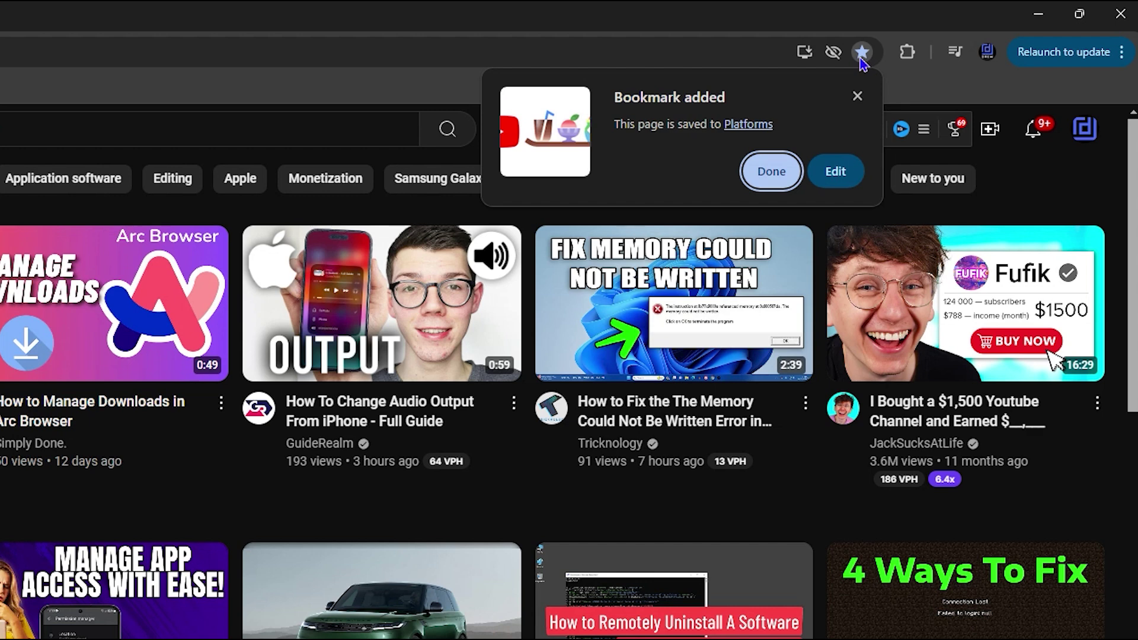
pyautogui.click(774, 176)
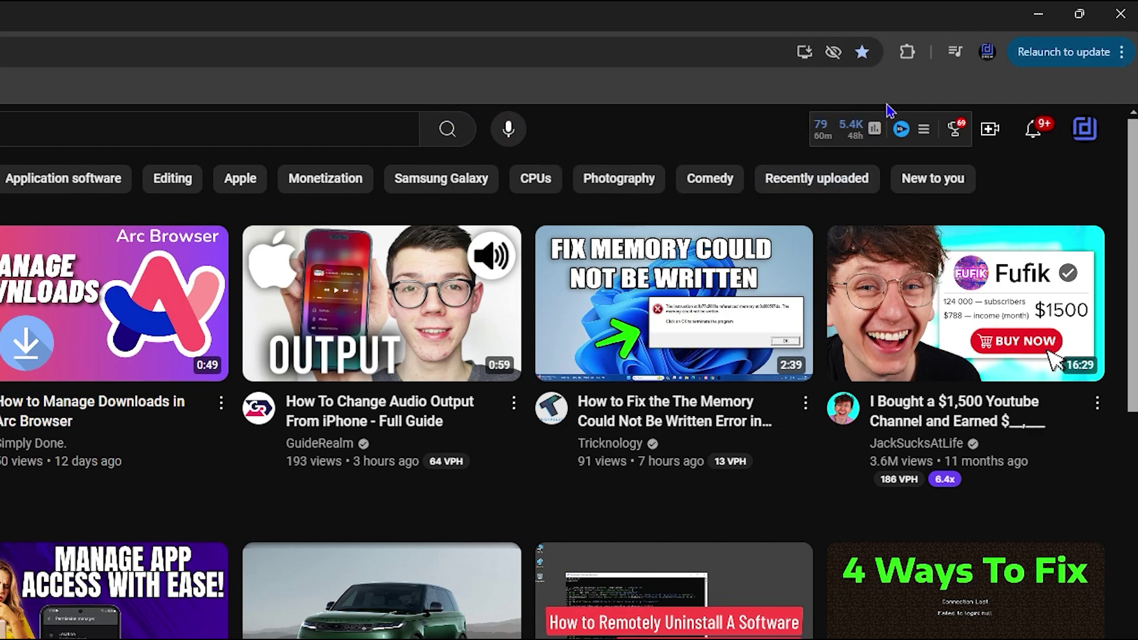
# Bring up the bookmark manager and view the Other bookmarks folder and the New folder inside Platforms
pyautogui.click(1122, 53)
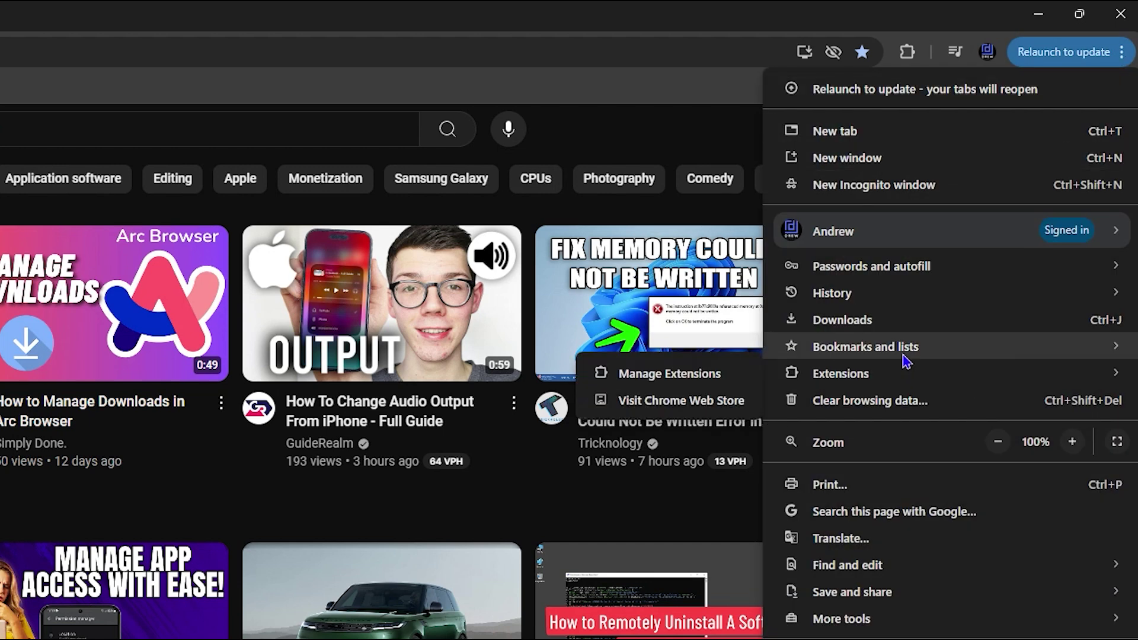
pyautogui.moveTo(906, 360)
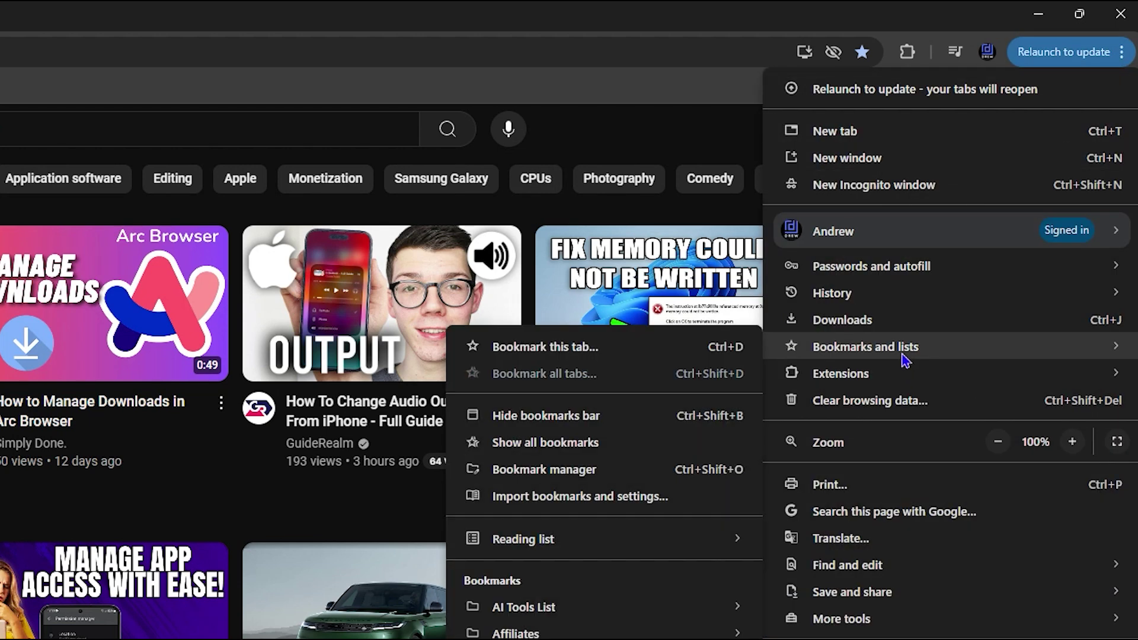
pyautogui.click(585, 478)
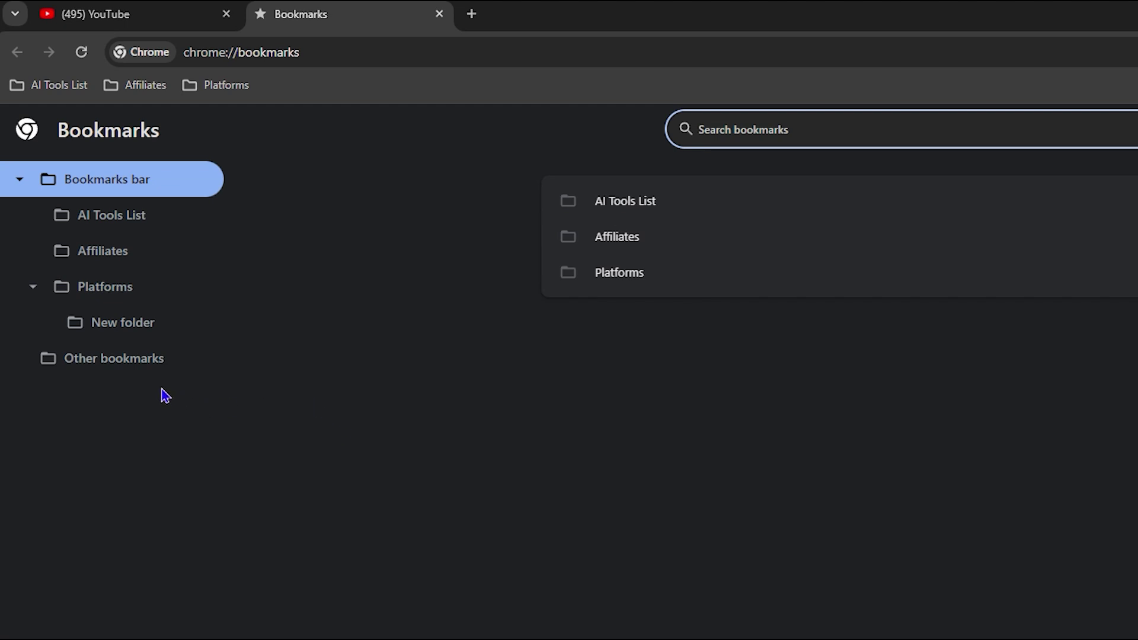
pyautogui.click(134, 363)
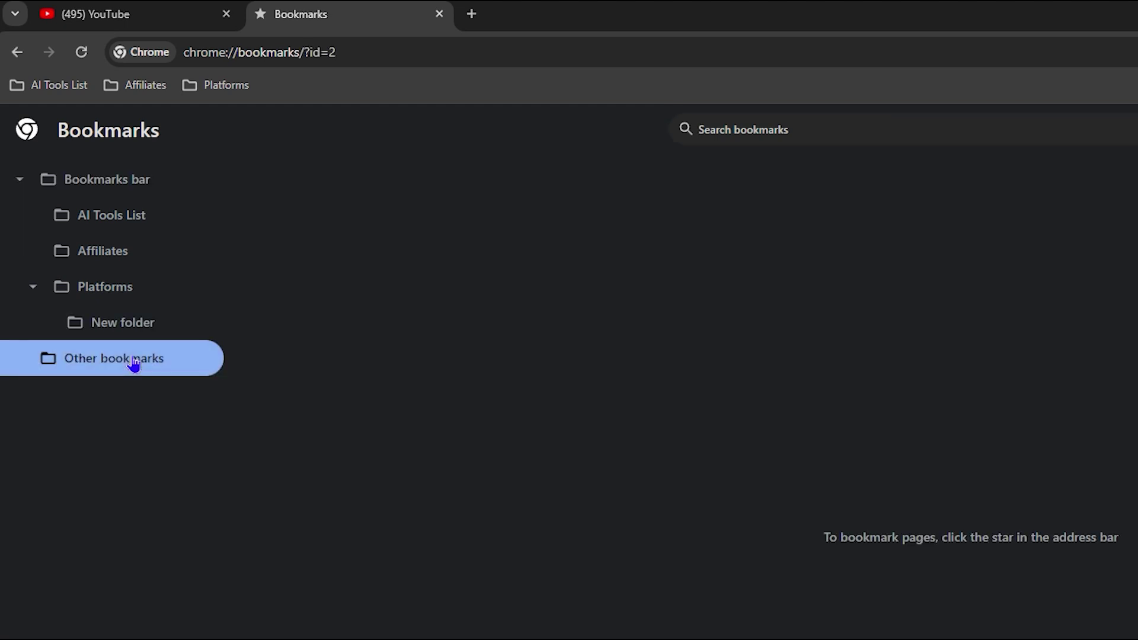
pyautogui.click(102, 321)
# Delete the YouTube home page bookmark from the Platforms folder
pyautogui.click(102, 289)
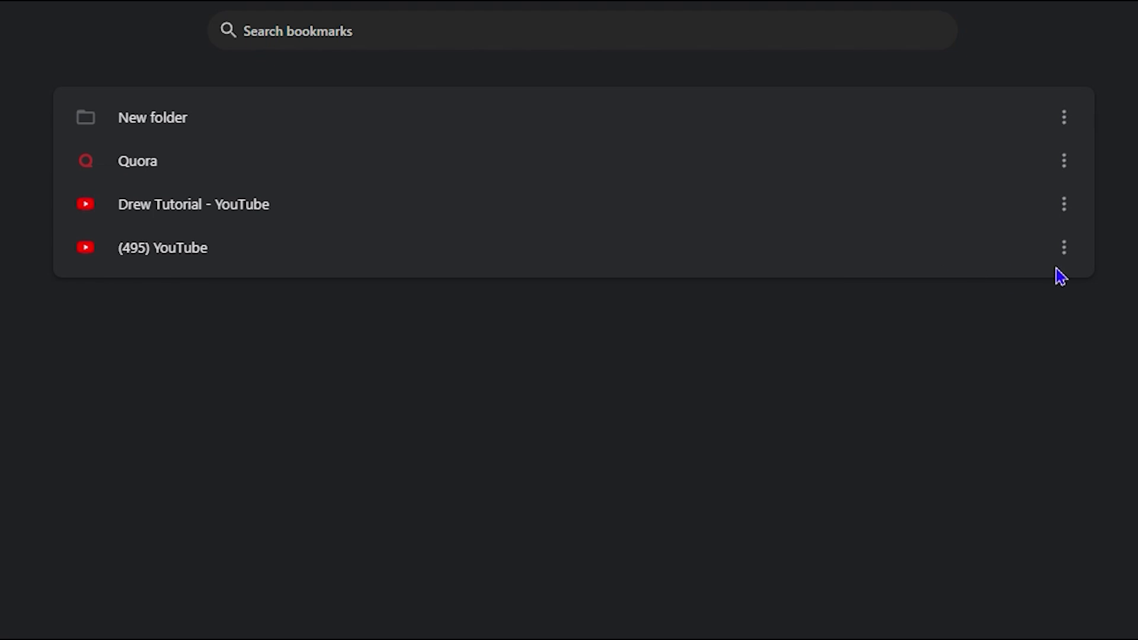
pyautogui.click(1063, 247)
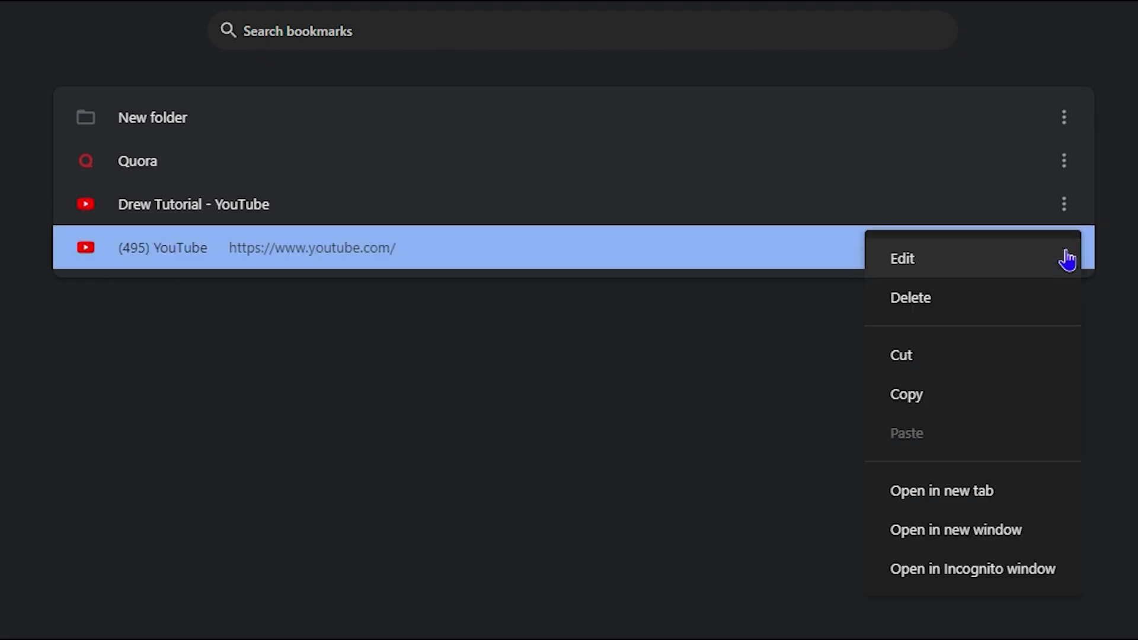
pyautogui.click(929, 304)
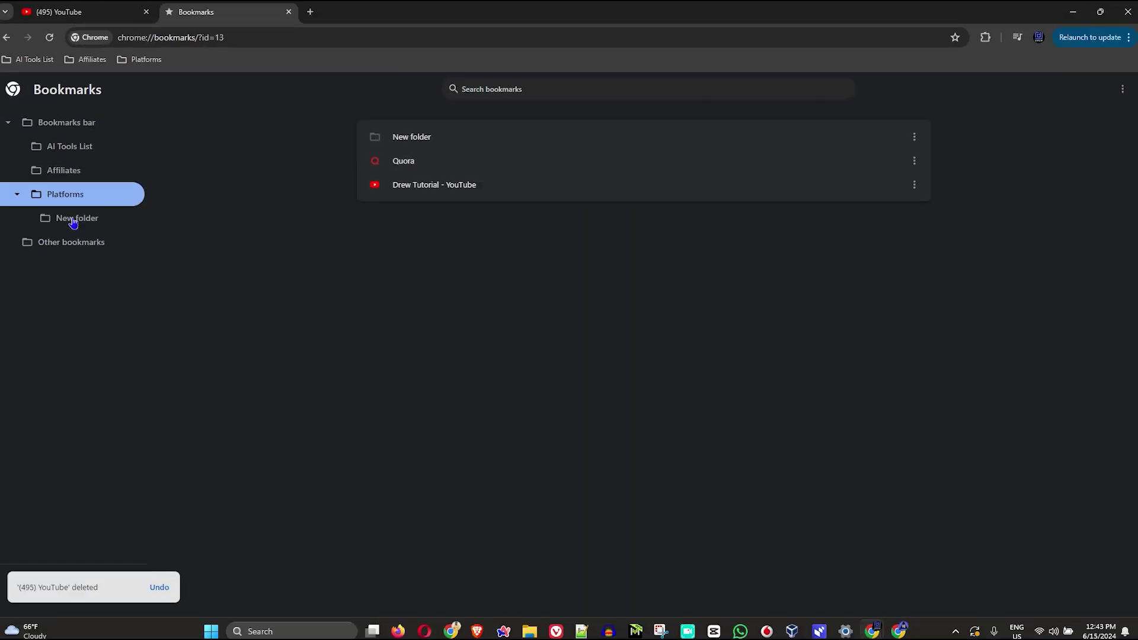
# Show the contents of the Bookmarks bar folder in the bookmark manager
pyautogui.click(68, 124)
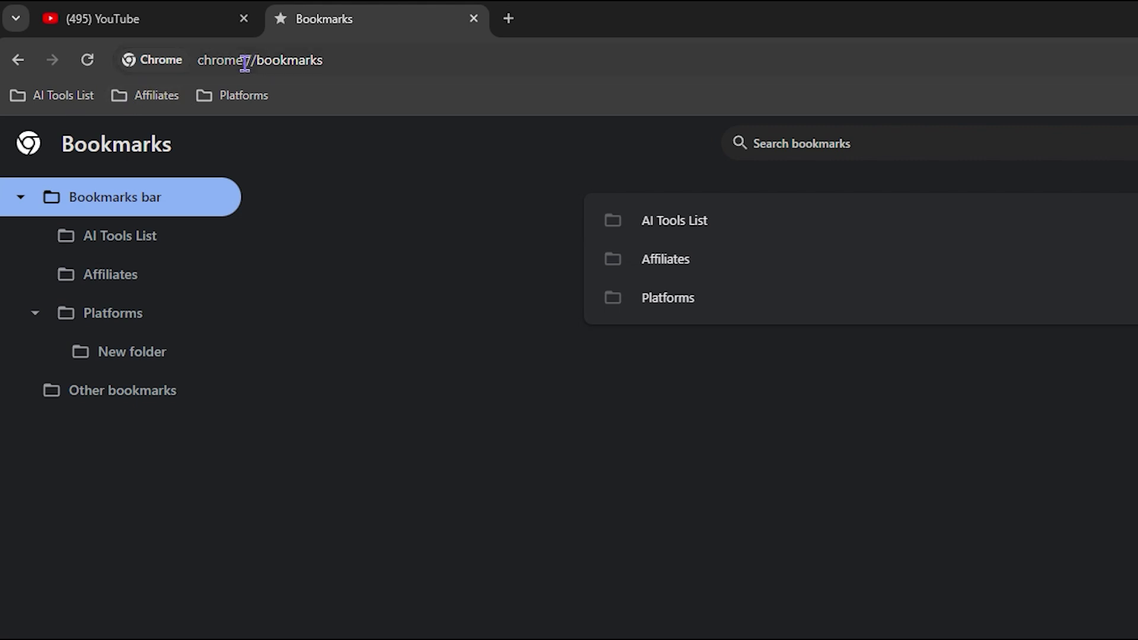
pyautogui.click(285, 61)
pyautogui.click(369, 227)
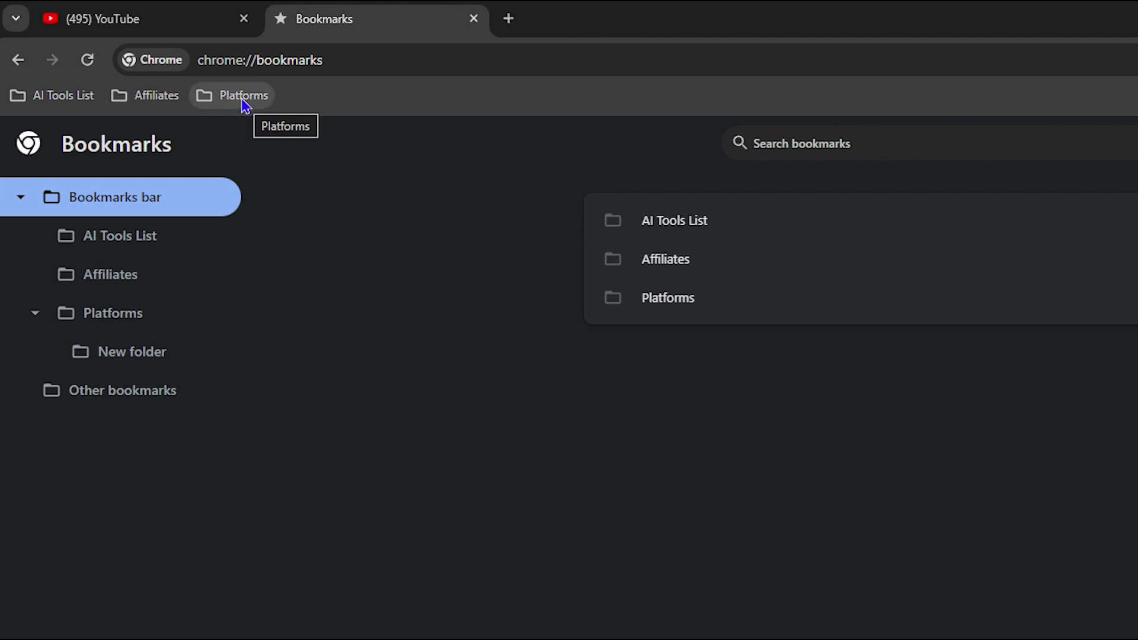
pyautogui.click(122, 390)
pyautogui.click(119, 198)
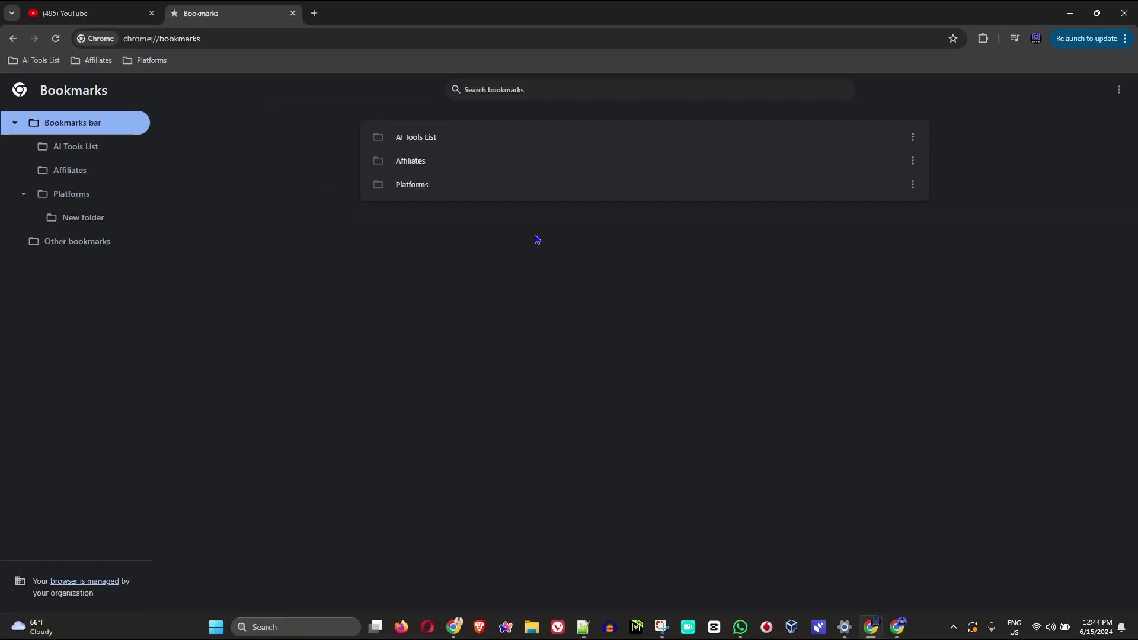
pyautogui.click(1119, 91)
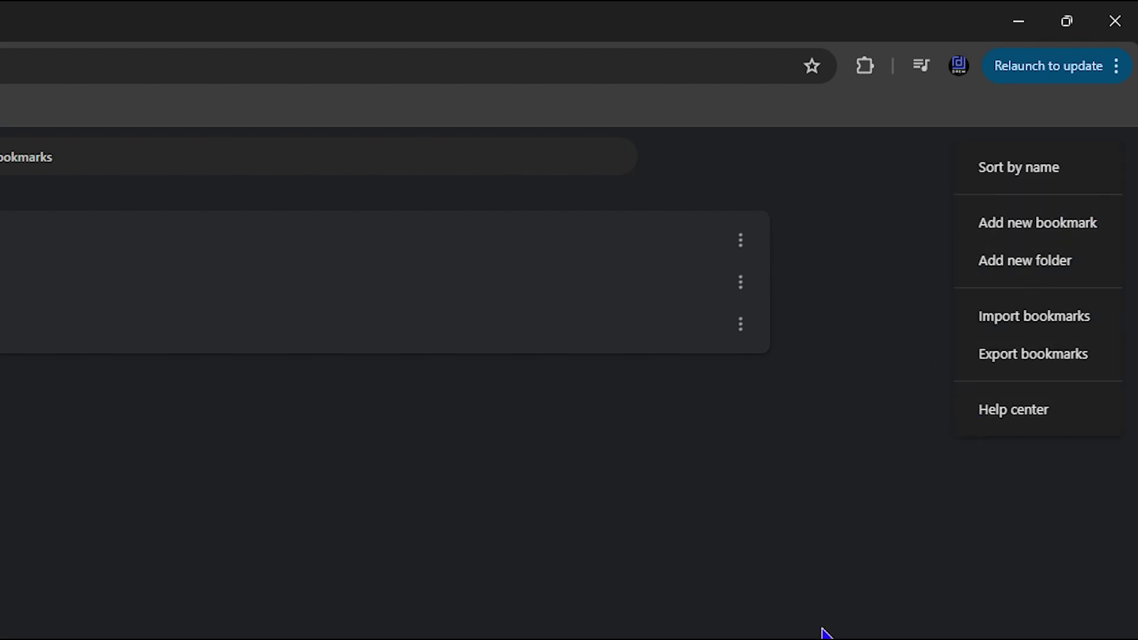
pyautogui.click(1037, 238)
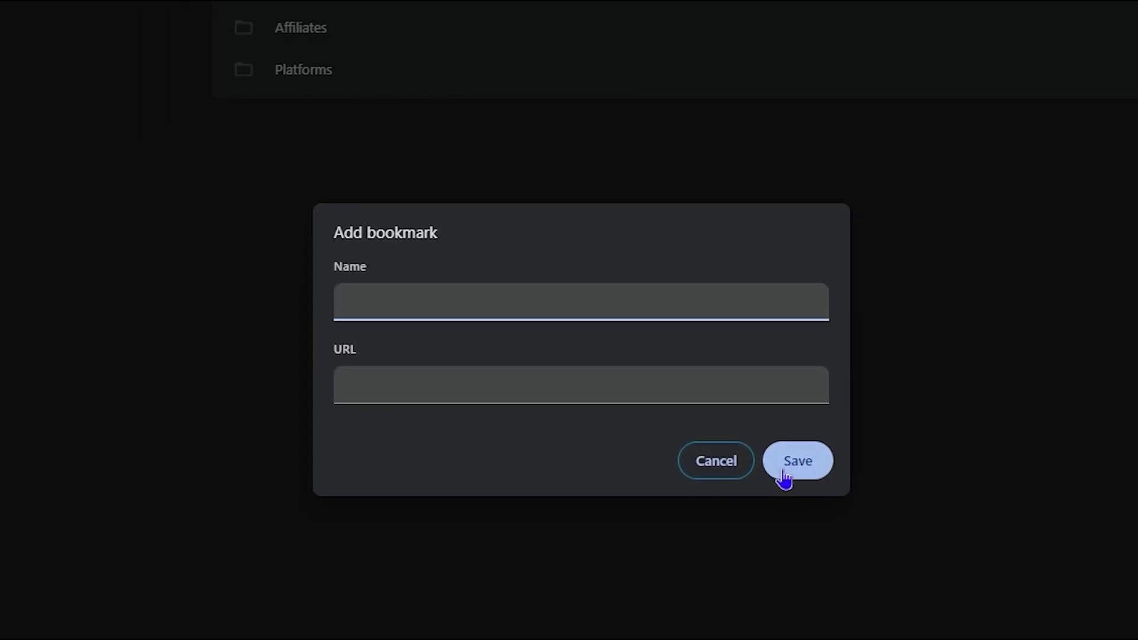
pyautogui.click(716, 461)
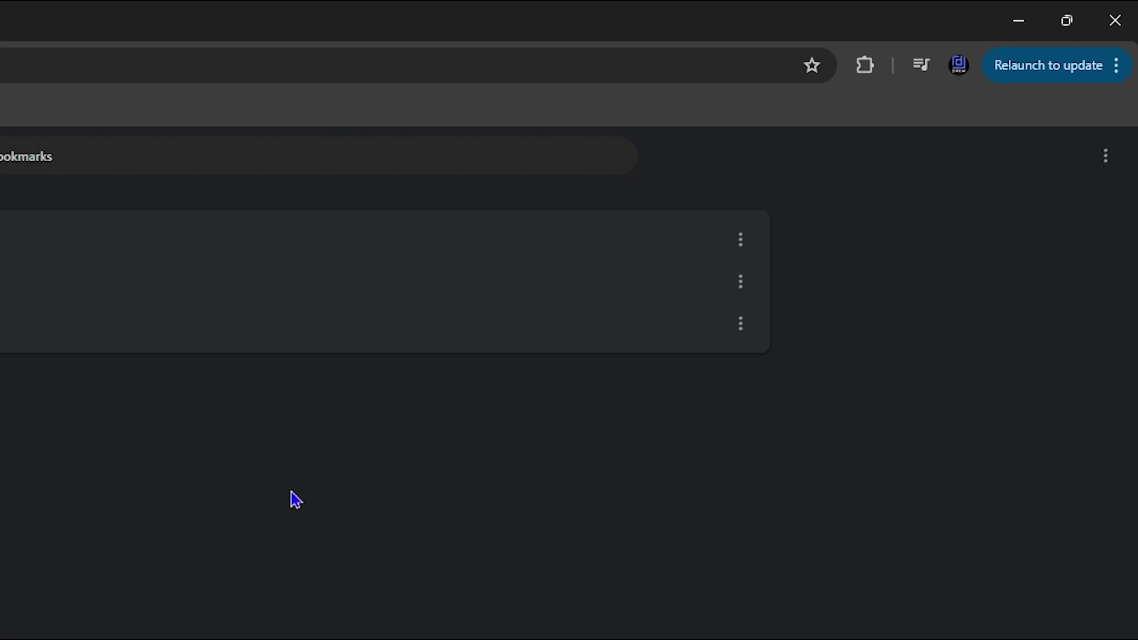
pyautogui.click(1105, 157)
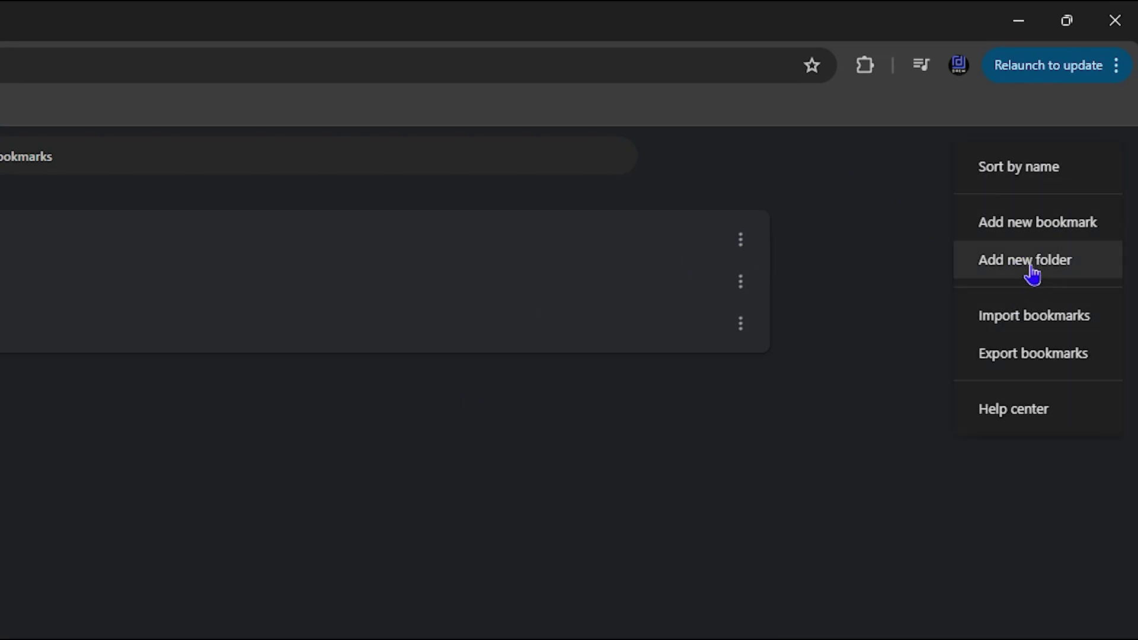
pyautogui.click(582, 523)
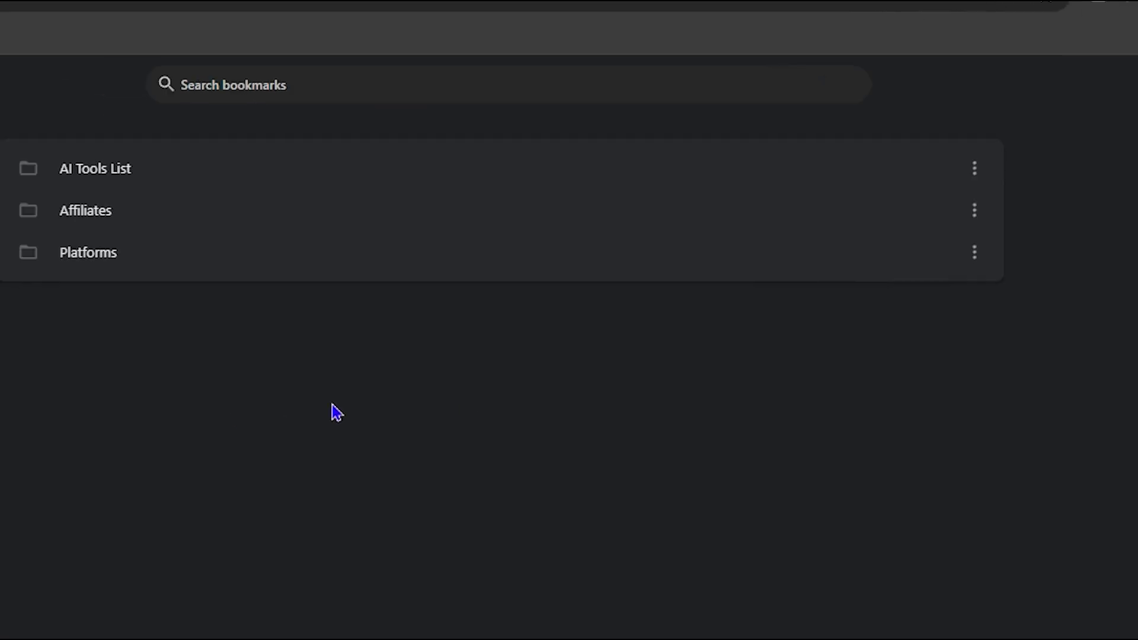
# Add a new folder named "Youtube" to the Bookmarks bar
pyautogui.rightClick(101, 483)
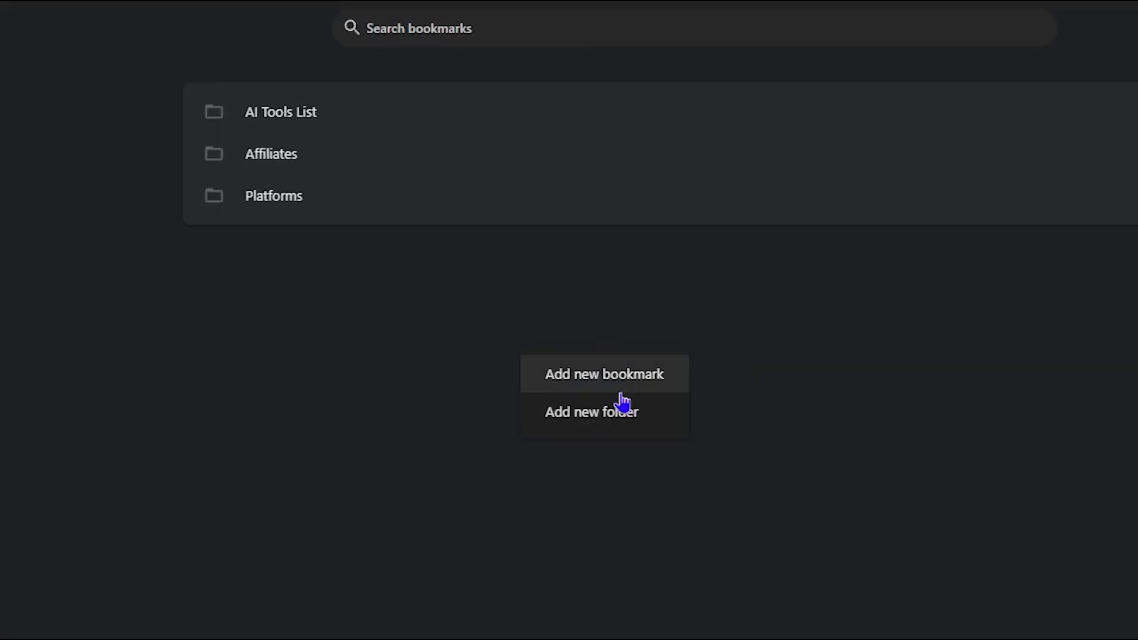
pyautogui.click(593, 427)
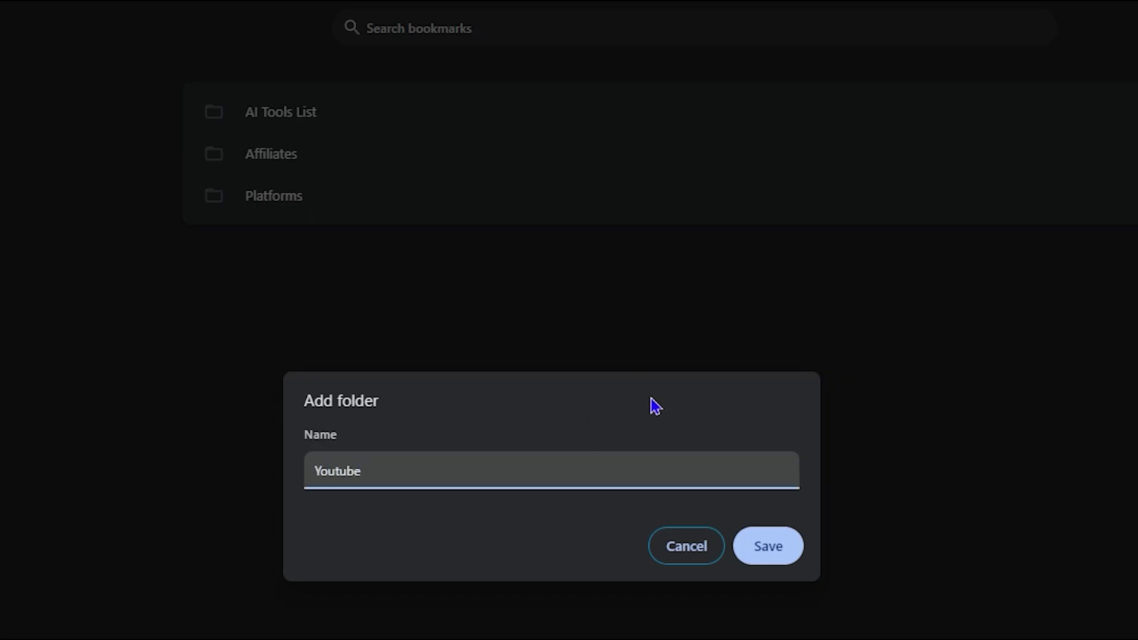
pyautogui.click(780, 552)
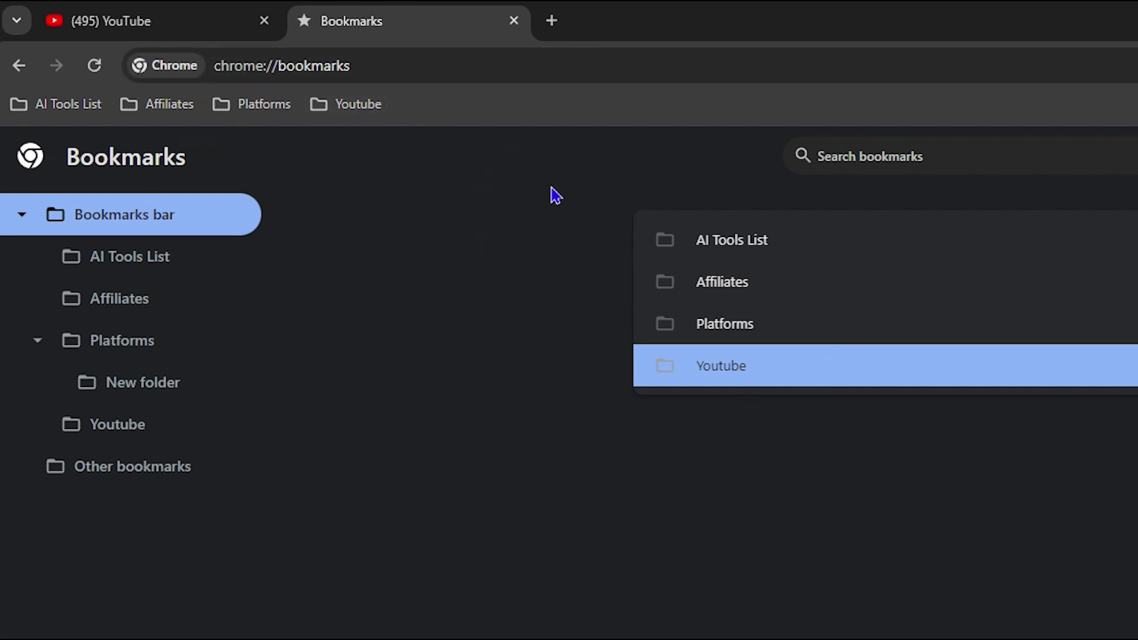
# Bookmark the already open YouTube home page and save it in the Youtube folder
pyautogui.click(163, 23)
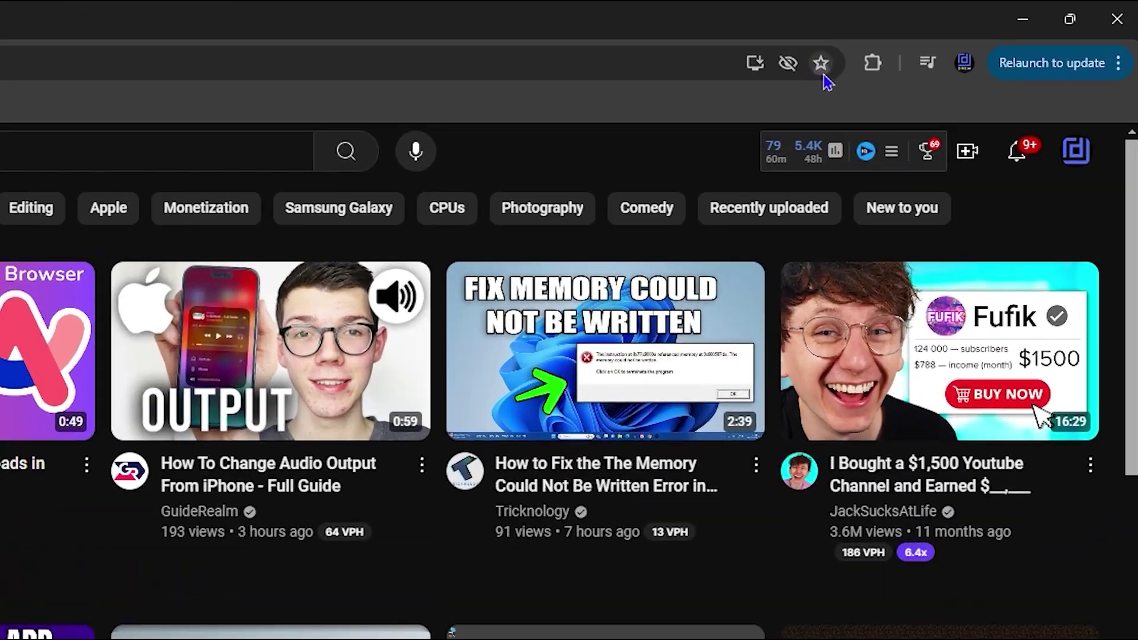
pyautogui.click(953, 39)
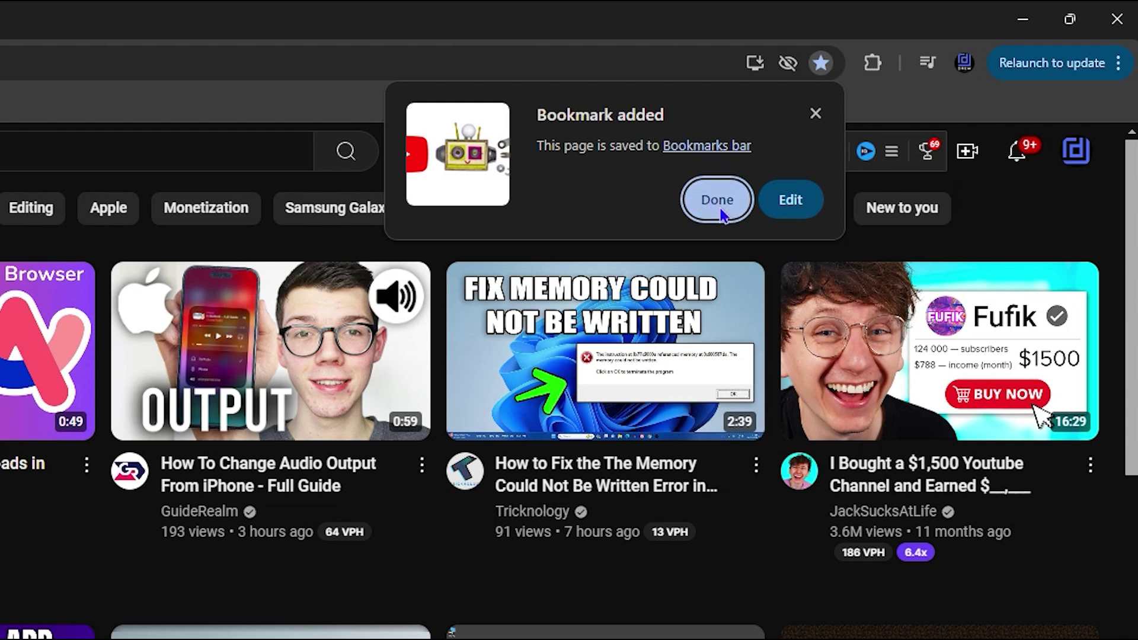
pyautogui.click(802, 204)
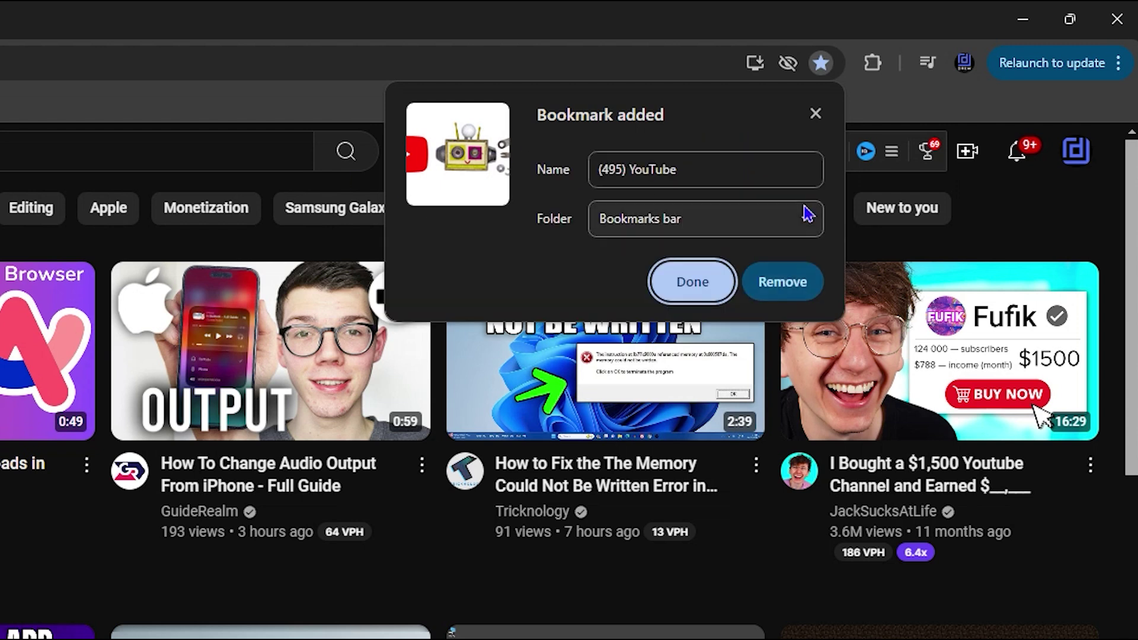
pyautogui.click(729, 231)
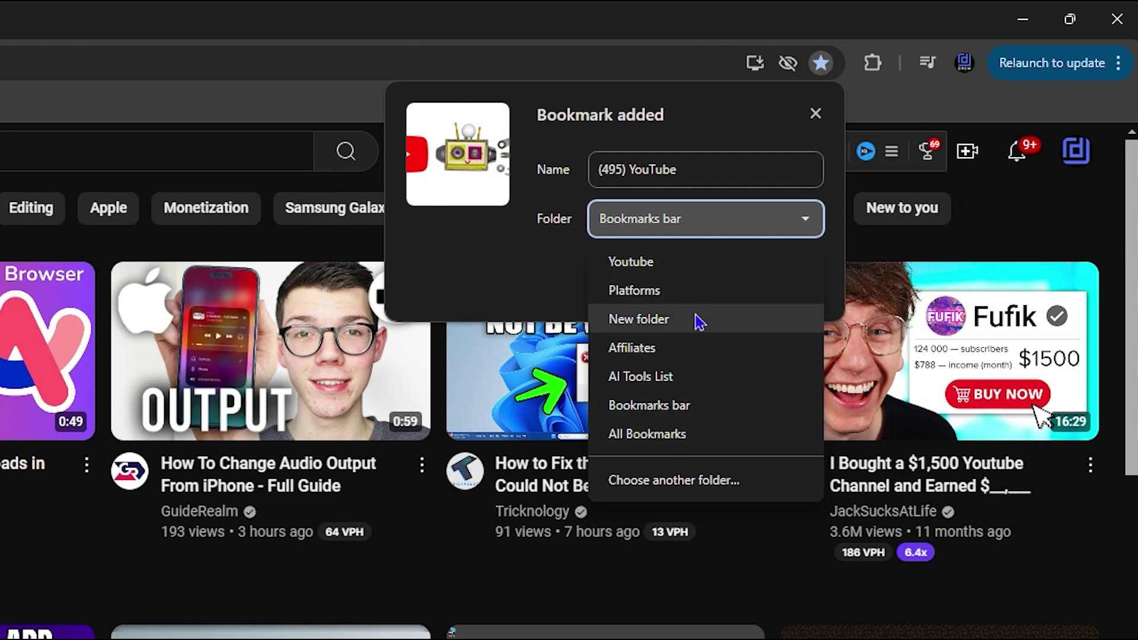
pyautogui.click(662, 268)
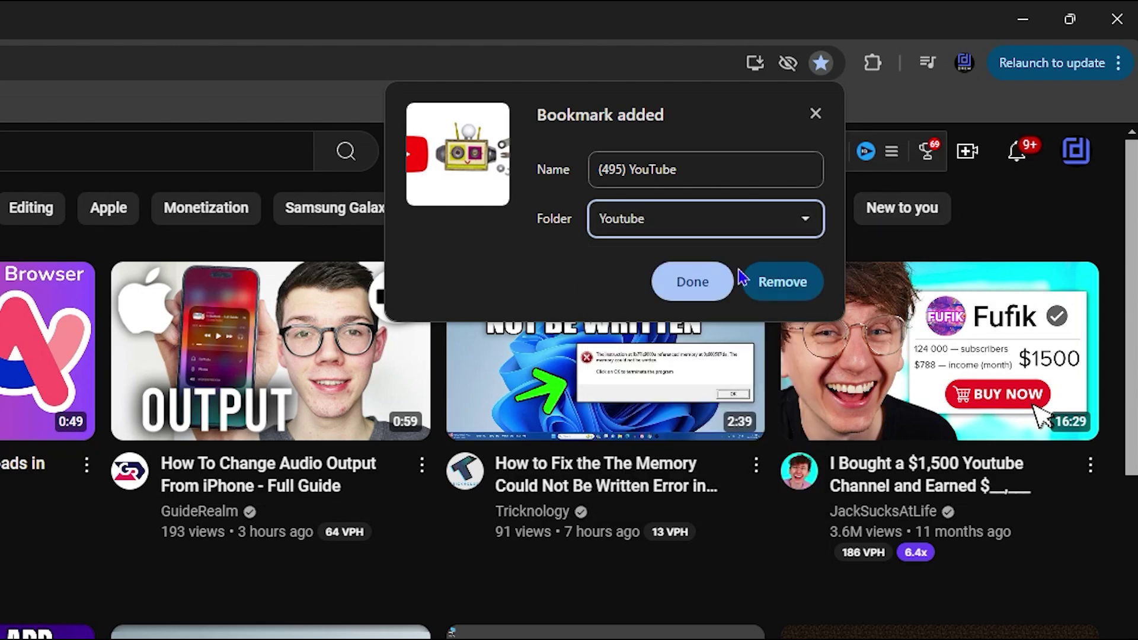
pyautogui.click(700, 295)
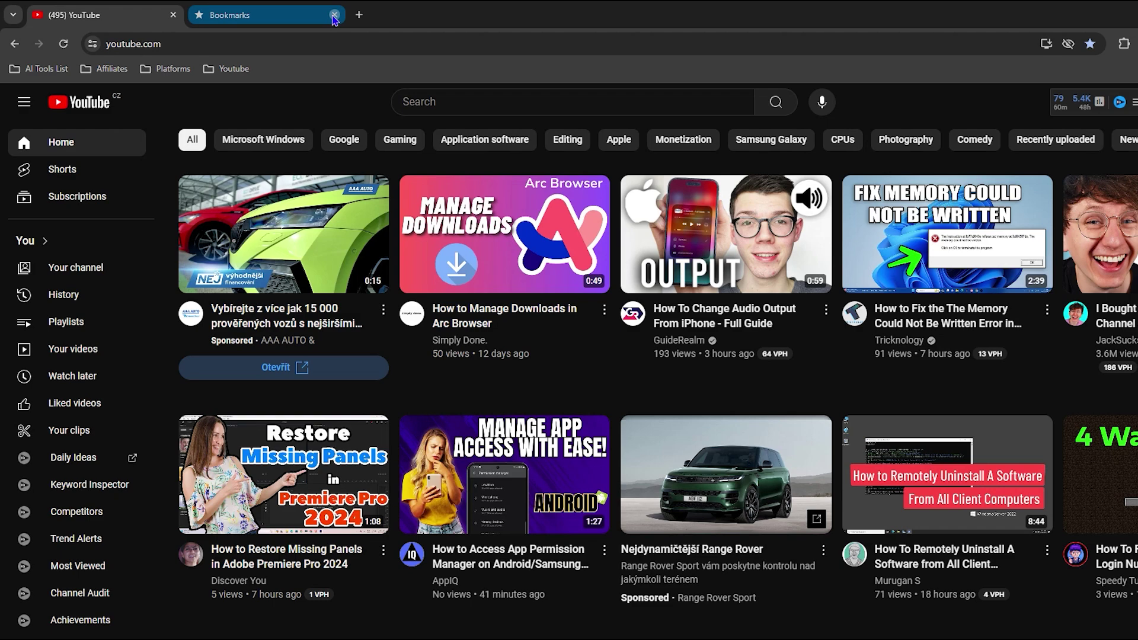
# Close the bookmark manager and open the YouTube bookmark from the Youtube folder in a new tab
pyautogui.click(292, 13)
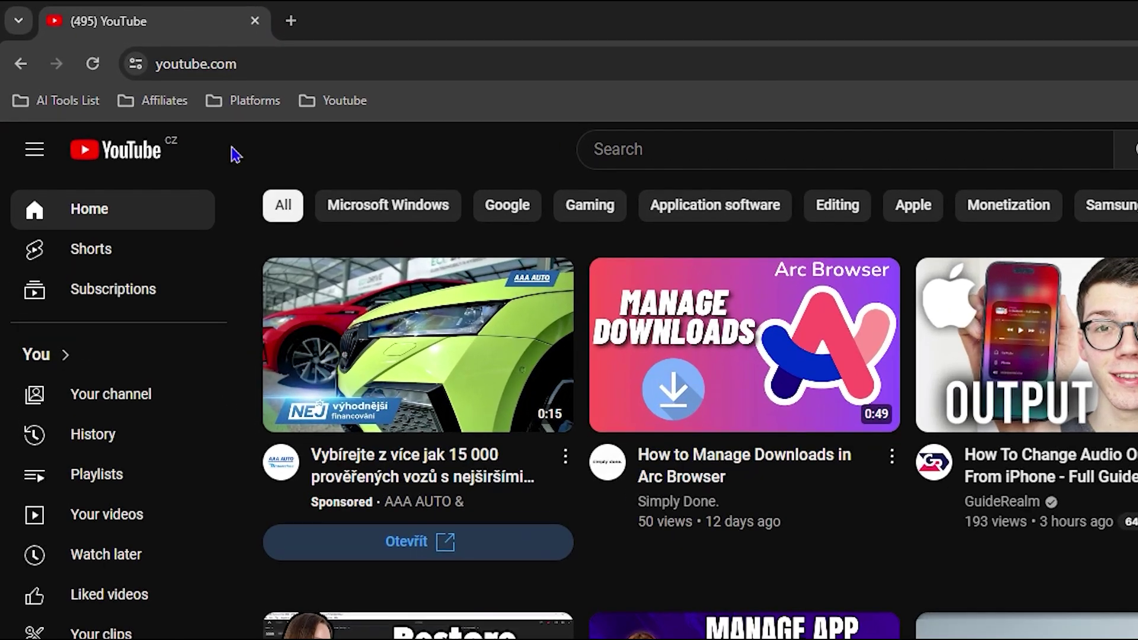
pyautogui.click(292, 25)
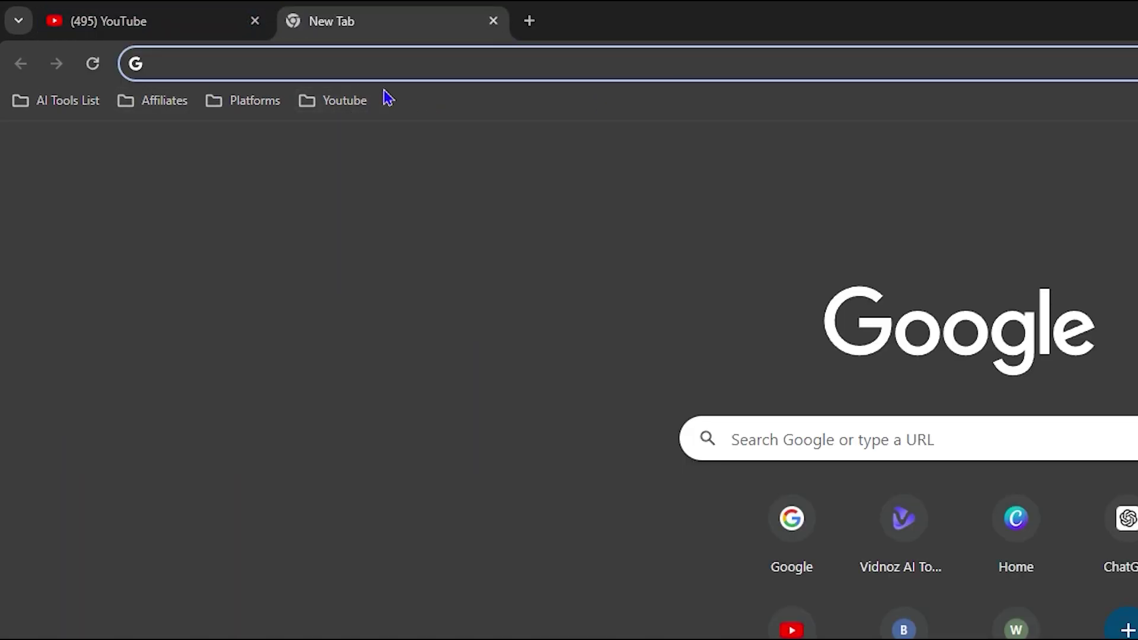
pyautogui.click(338, 108)
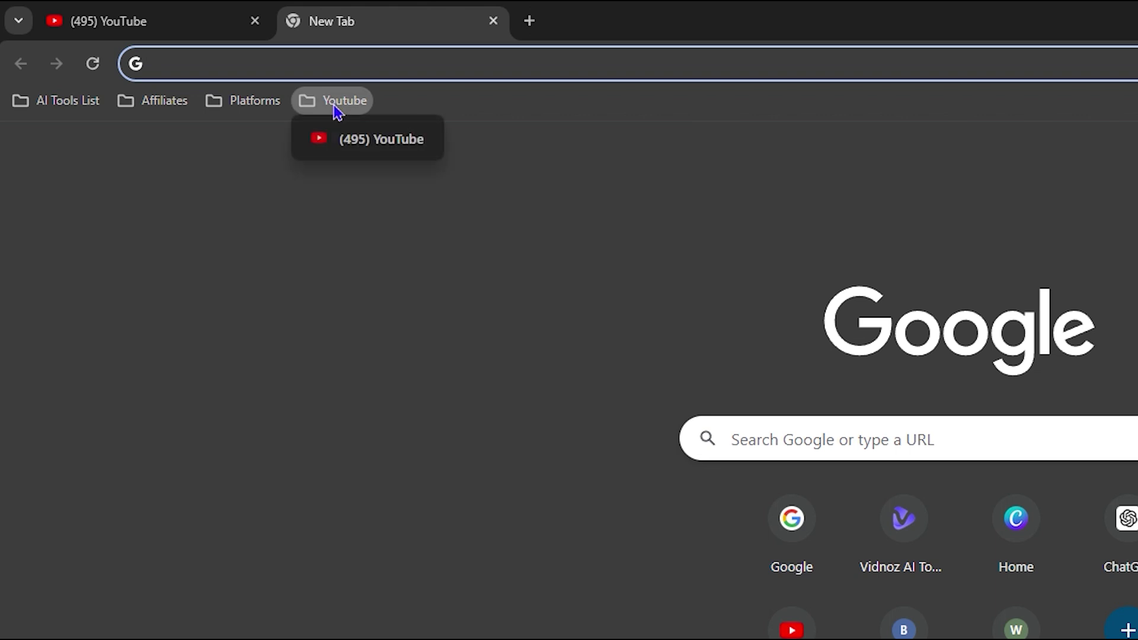
pyautogui.click(401, 141)
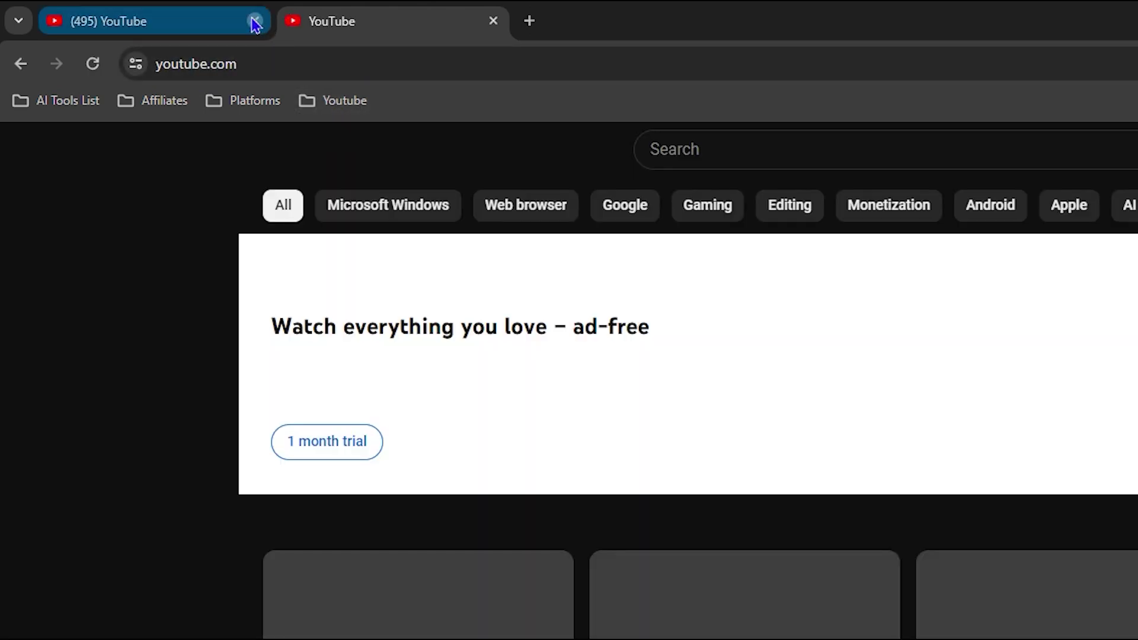
# Close the first of the two YouTube tabs and open the bookmark manager
pyautogui.click(254, 22)
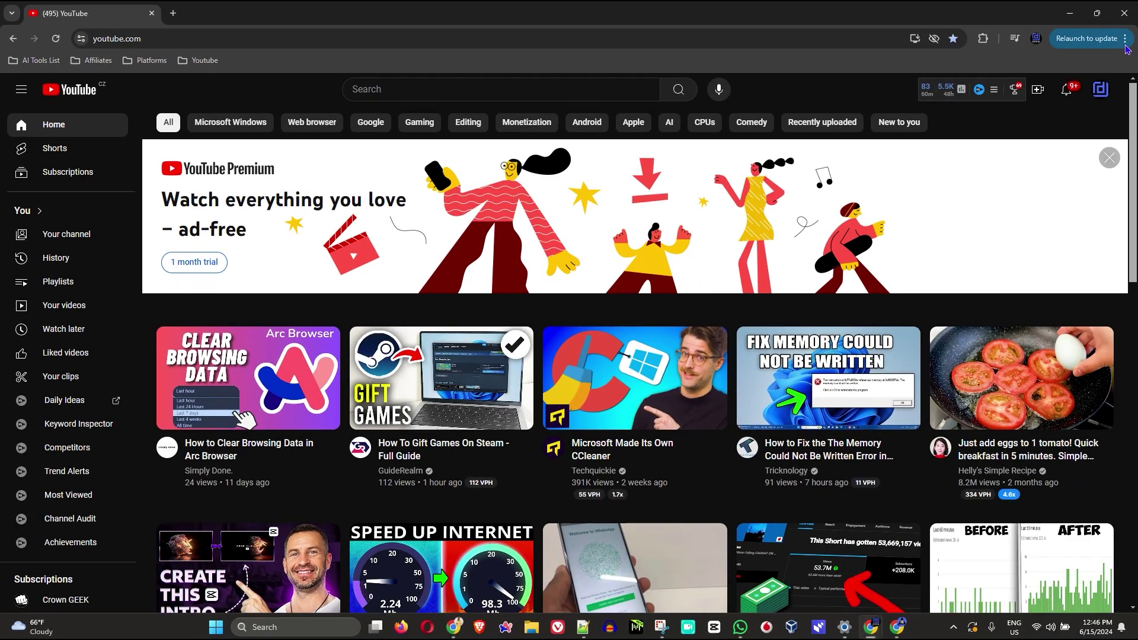
pyautogui.click(1125, 38)
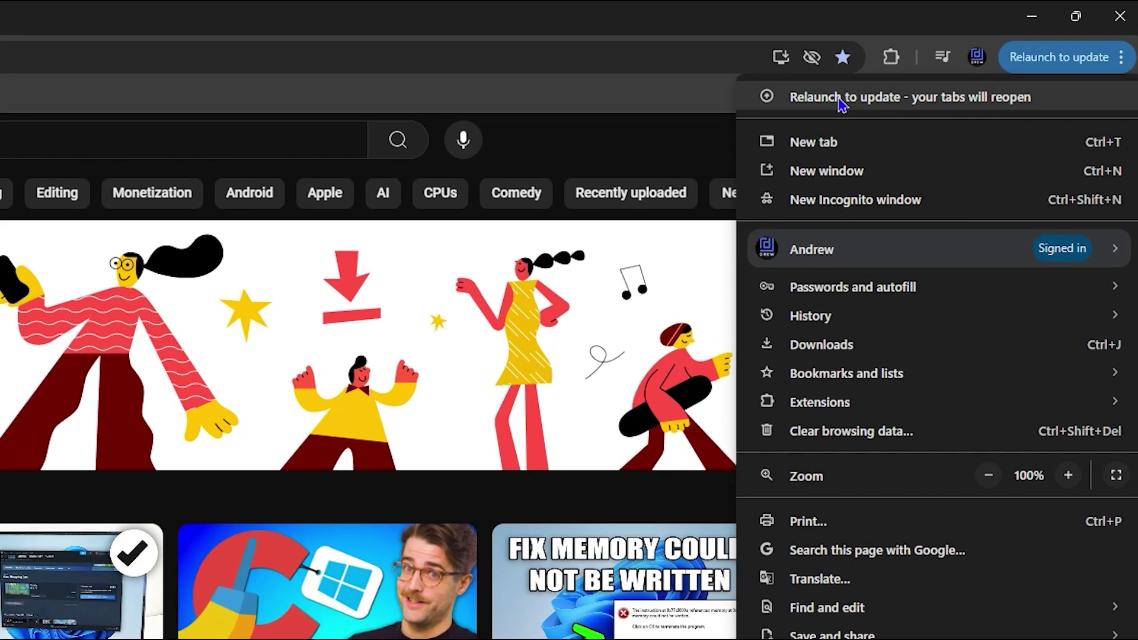
pyautogui.click(873, 18)
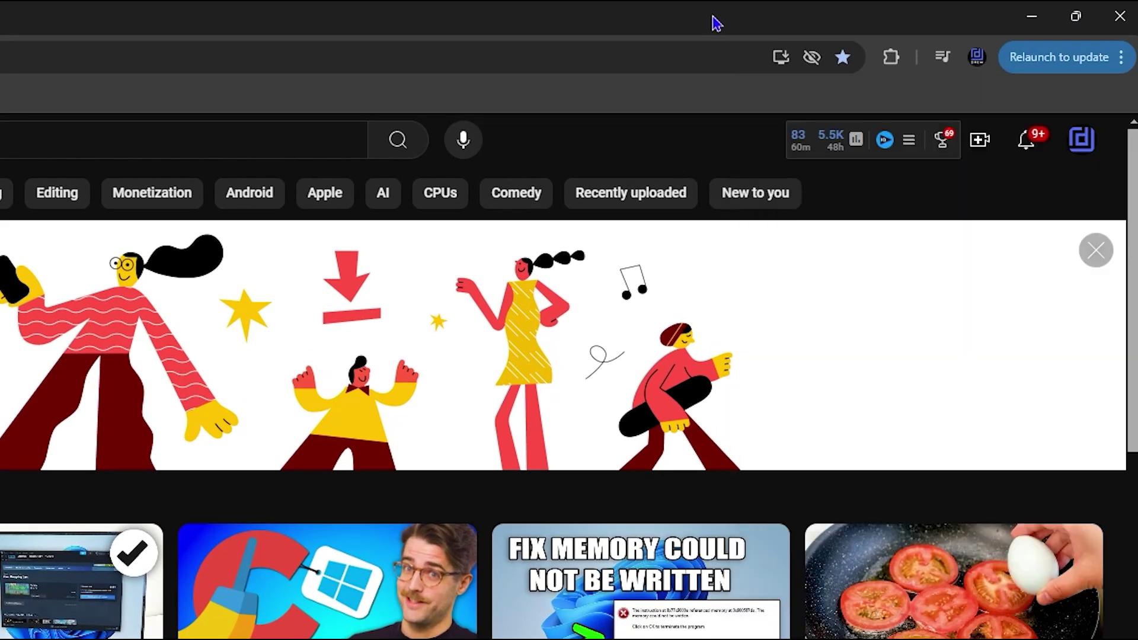
pyautogui.click(1120, 59)
pyautogui.moveTo(880, 386)
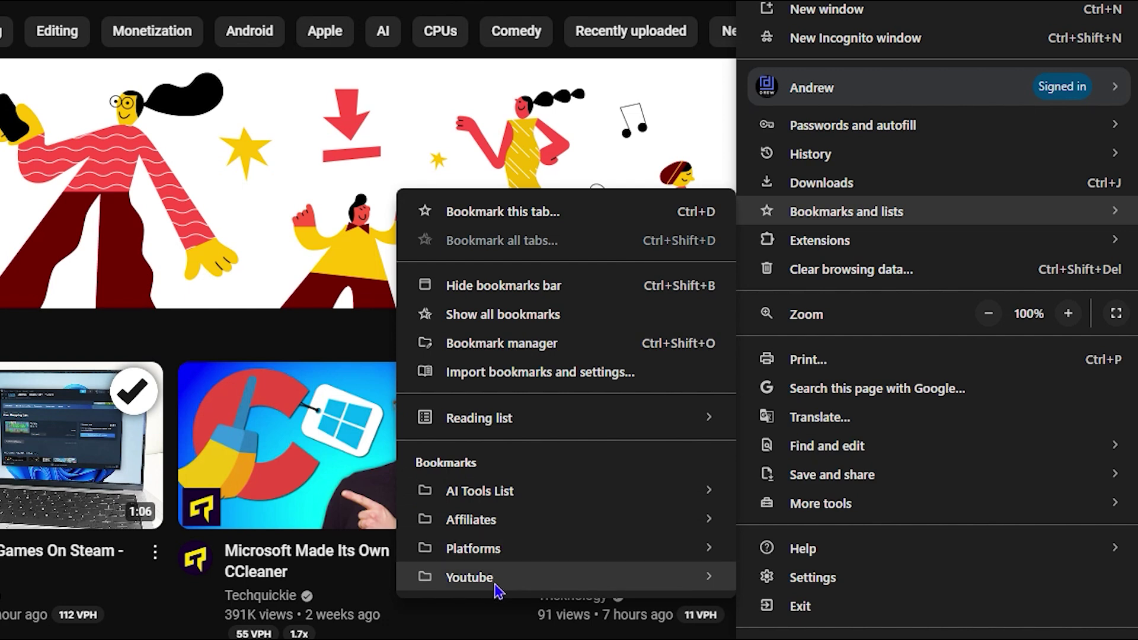
pyautogui.click(519, 350)
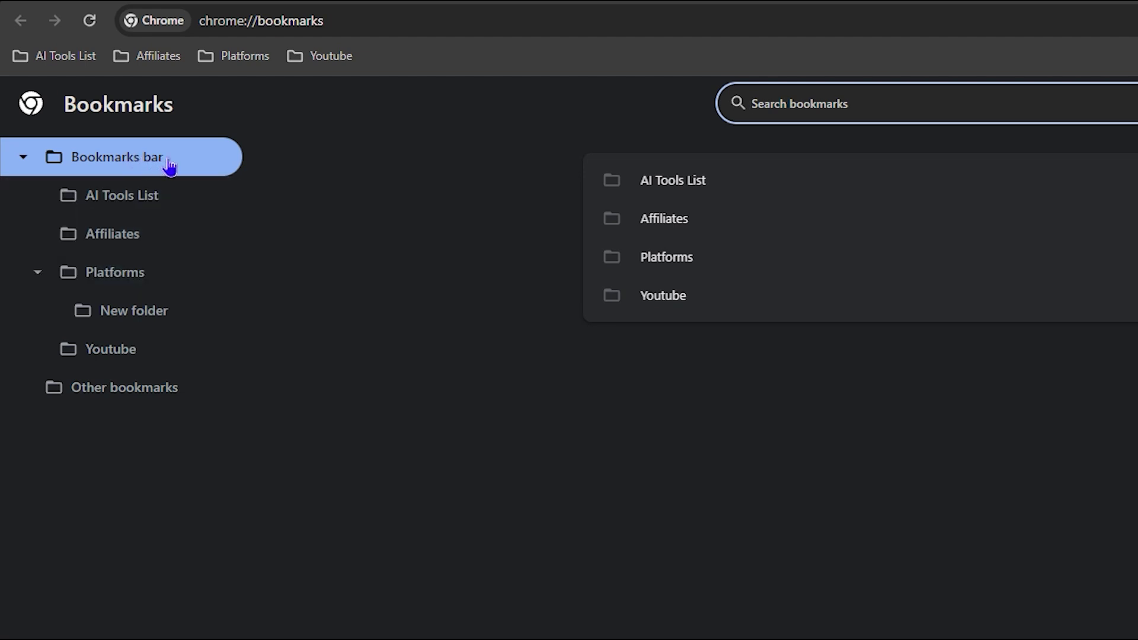
# Open the Youtube folder in the bookmark manager and delete the YouTube bookmark stored in it
pyautogui.click(724, 308)
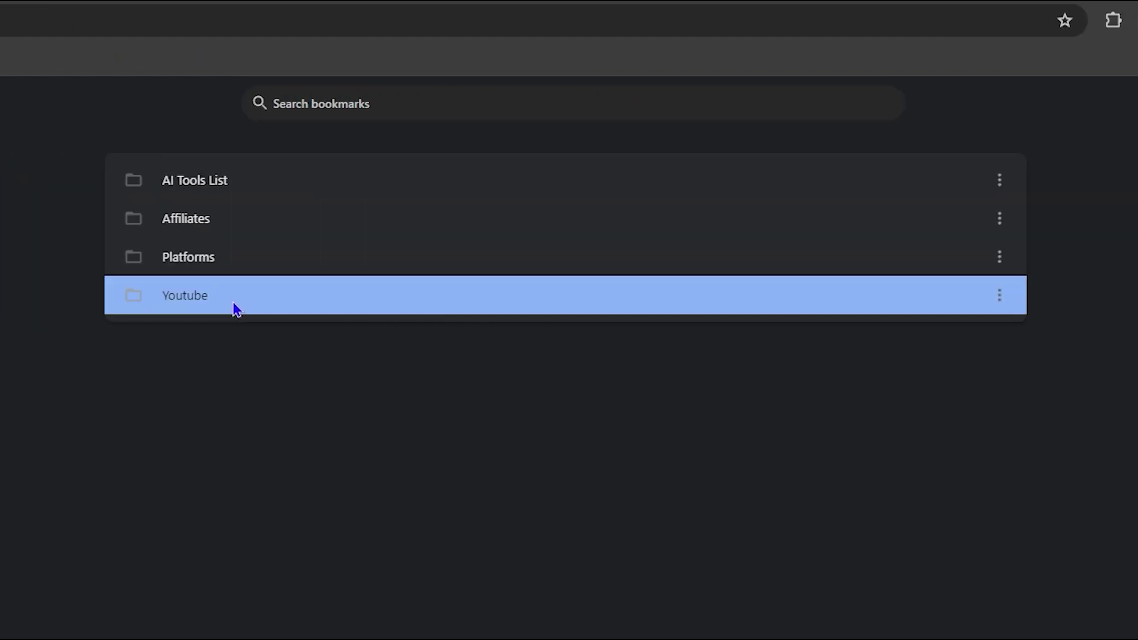
pyautogui.doubleClick(192, 305)
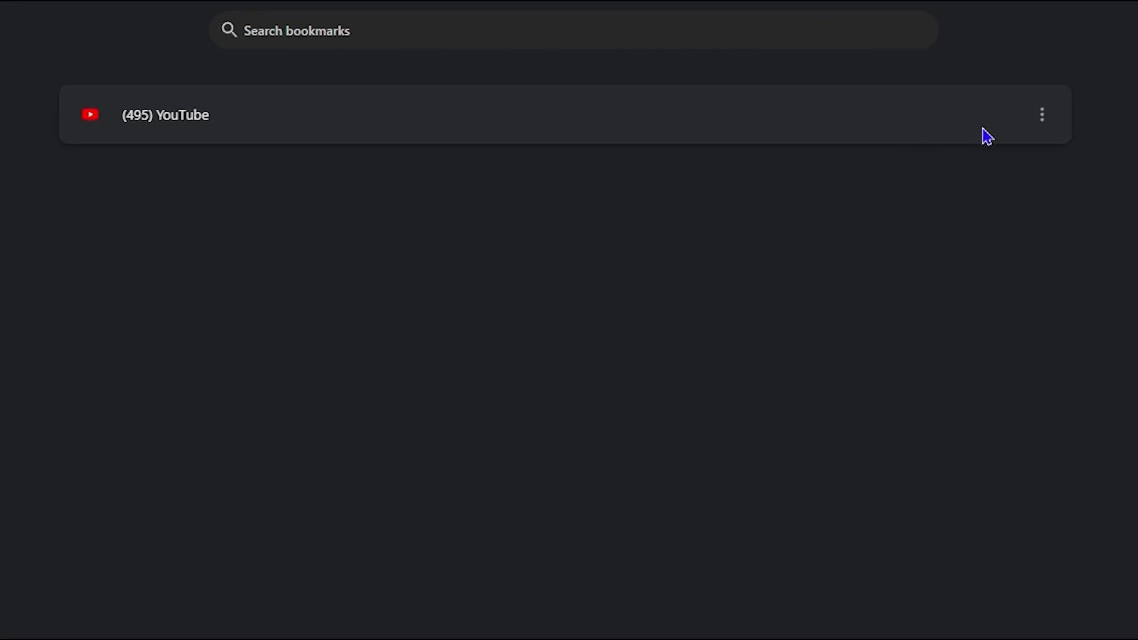
pyautogui.click(1042, 117)
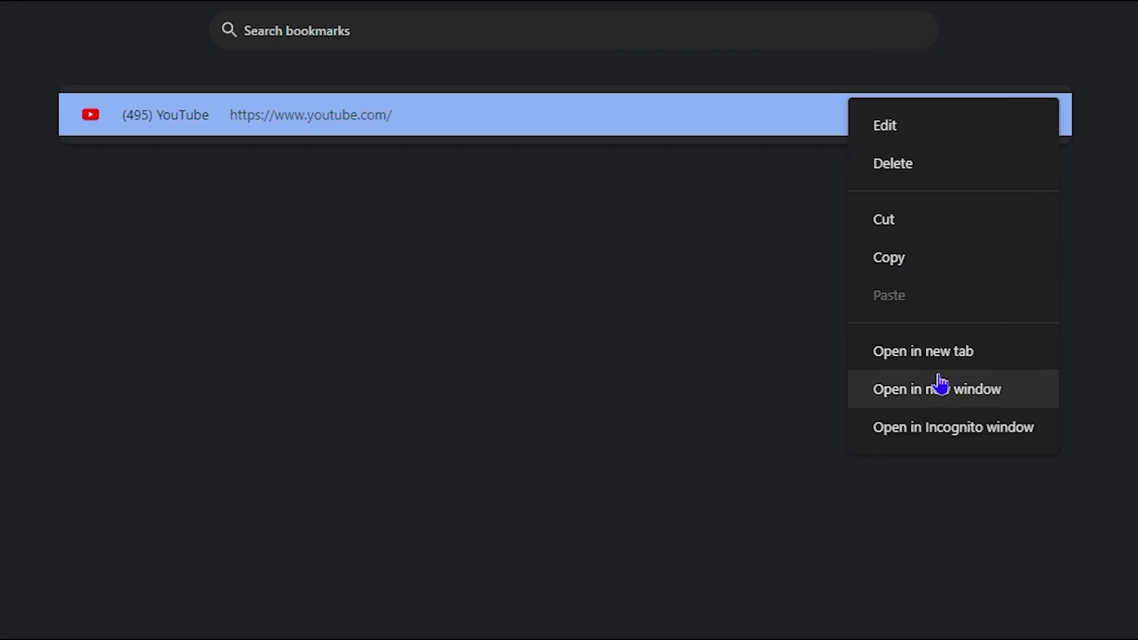
pyautogui.click(920, 167)
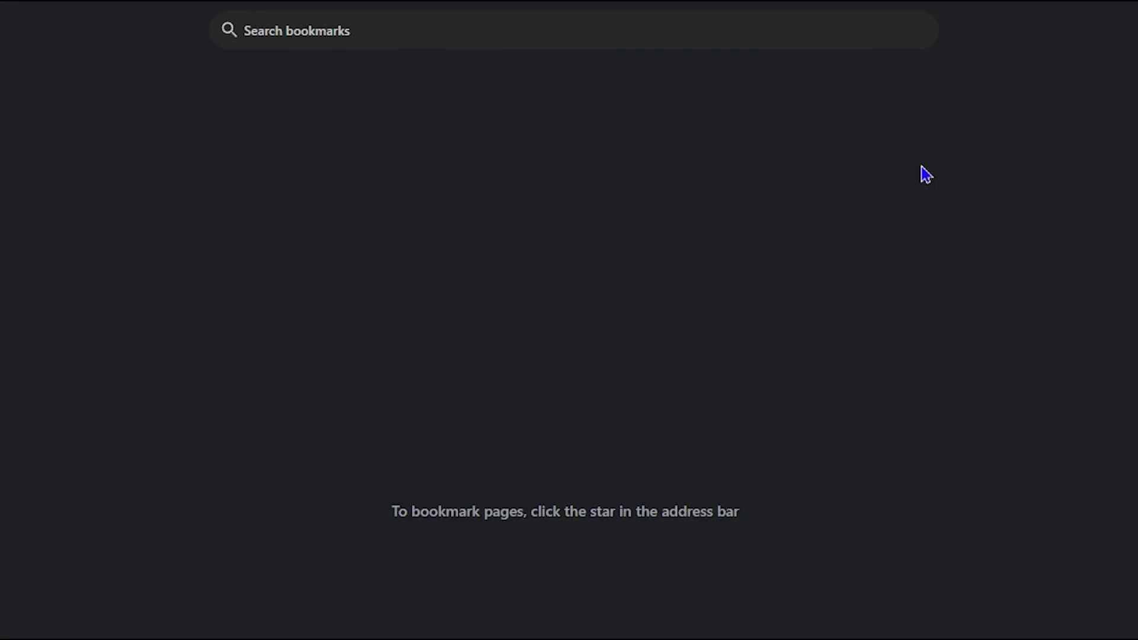
# Return to the Bookmarks bar folder and delete the Youtube folder from it
pyautogui.click(142, 84)
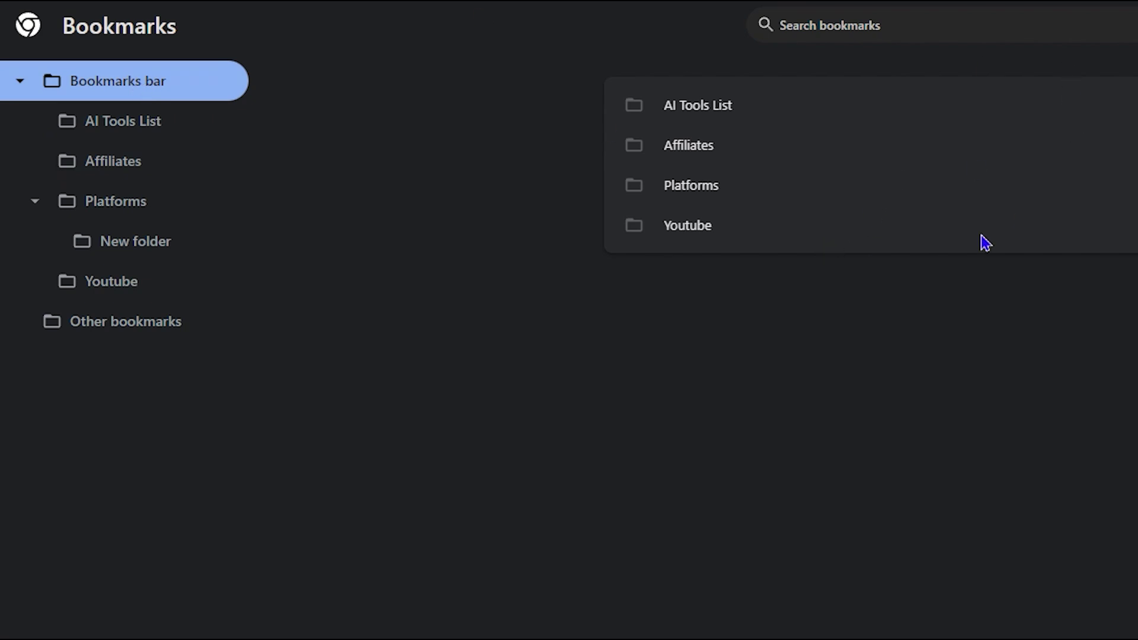
pyautogui.click(1011, 227)
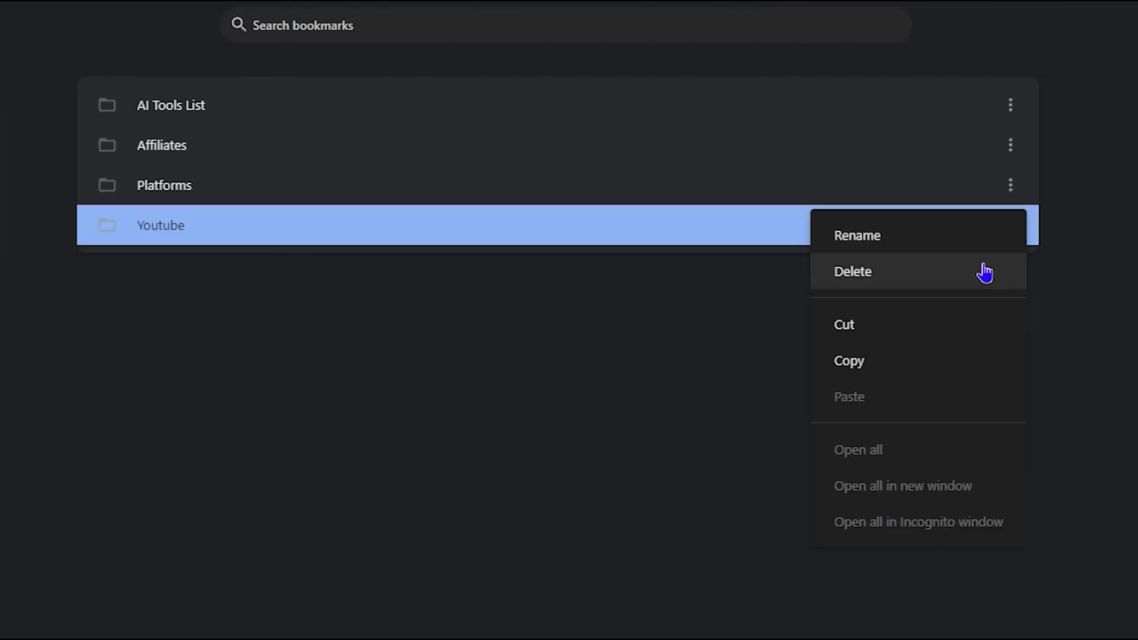
pyautogui.click(864, 278)
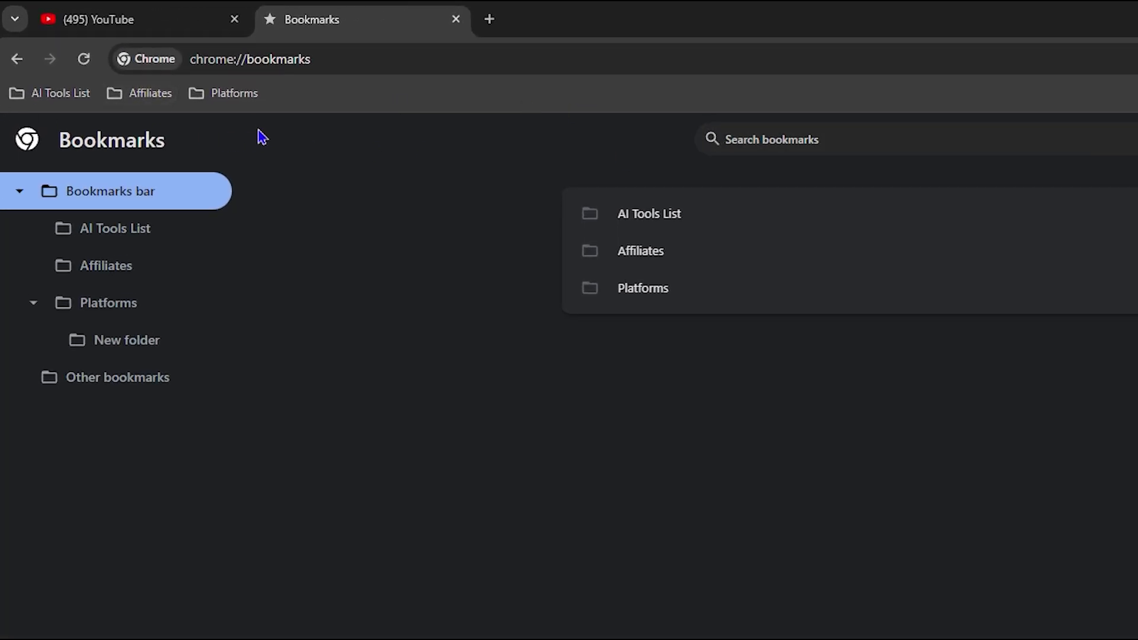
# Close the bookmark manager tab and hide the bookmarks bar
pyautogui.click(455, 20)
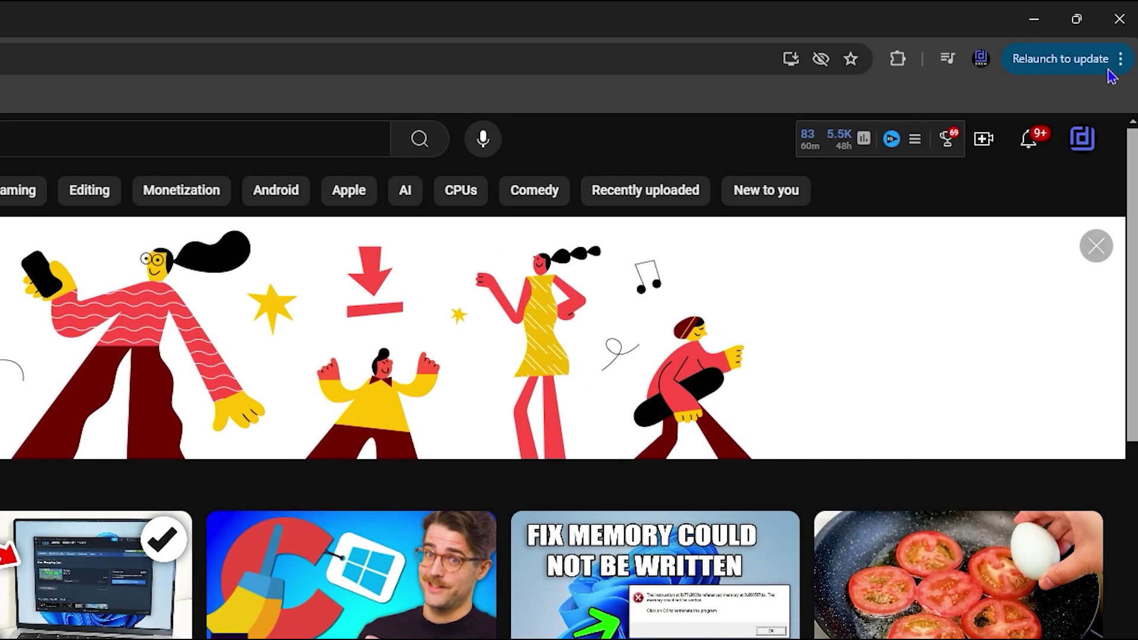
pyautogui.click(1121, 60)
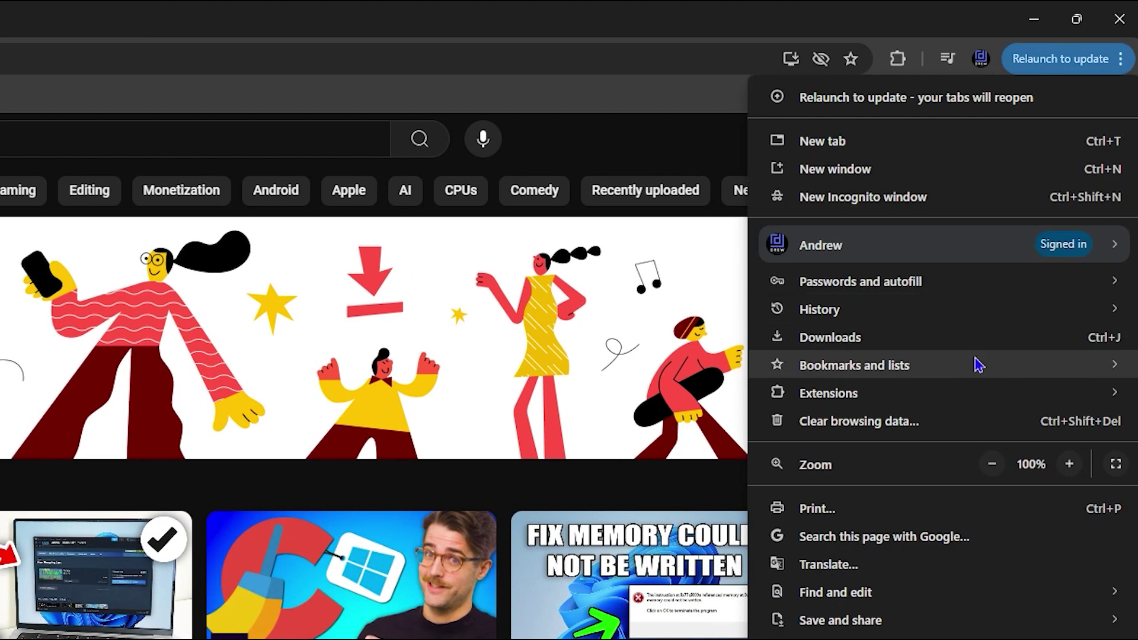
pyautogui.moveTo(903, 377)
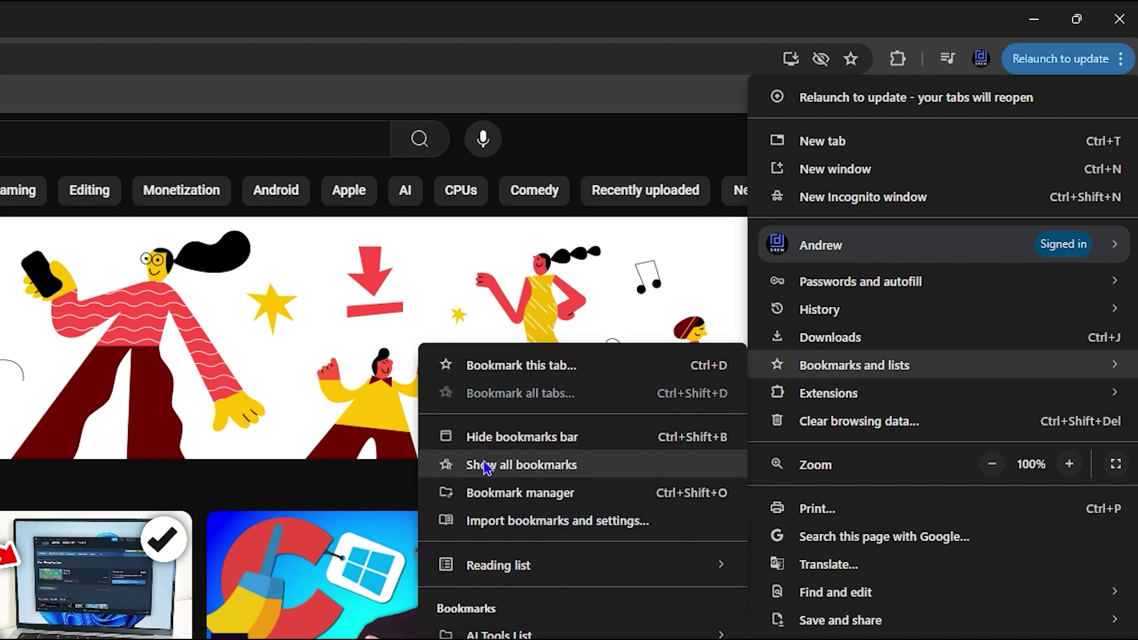
pyautogui.click(515, 439)
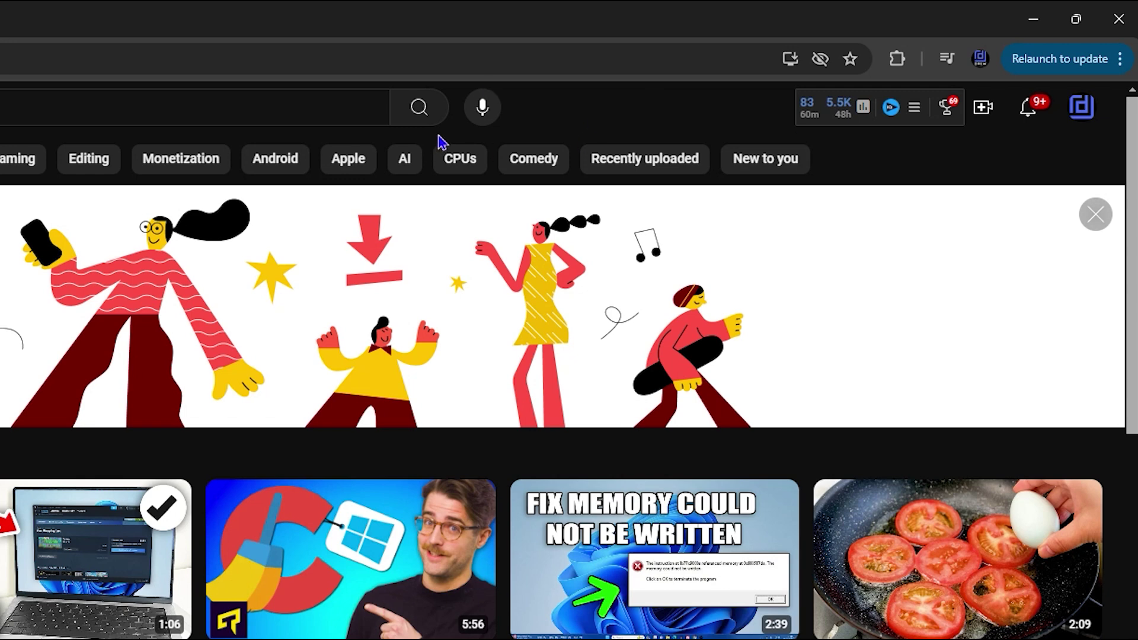
# Show the bookmarks bar below the address bar again
pyautogui.click(1120, 59)
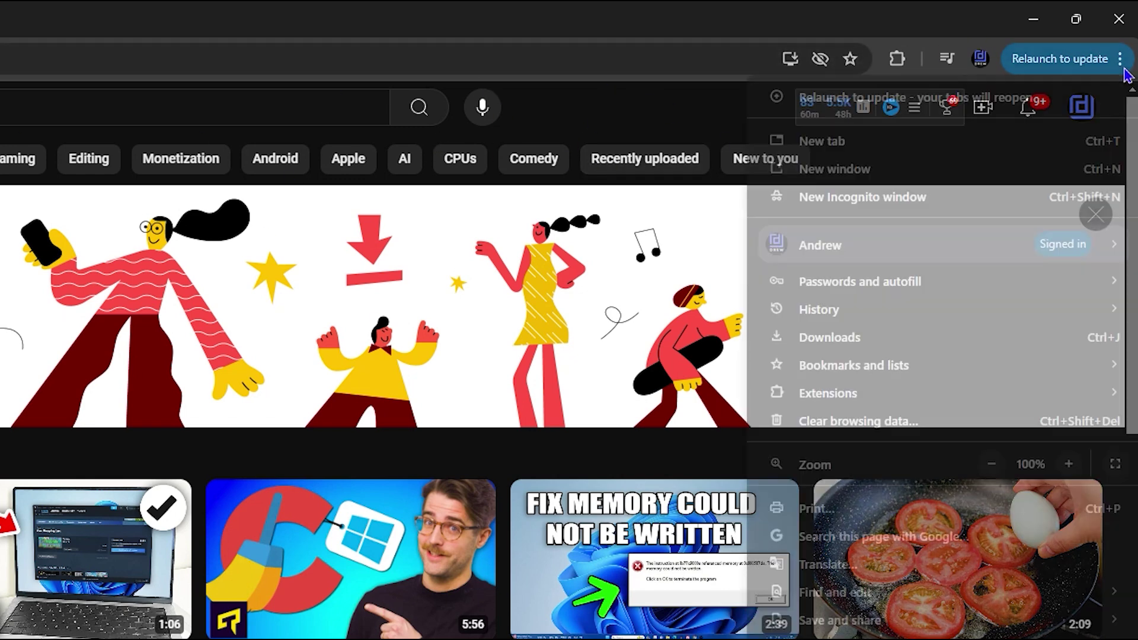
pyautogui.moveTo(900, 374)
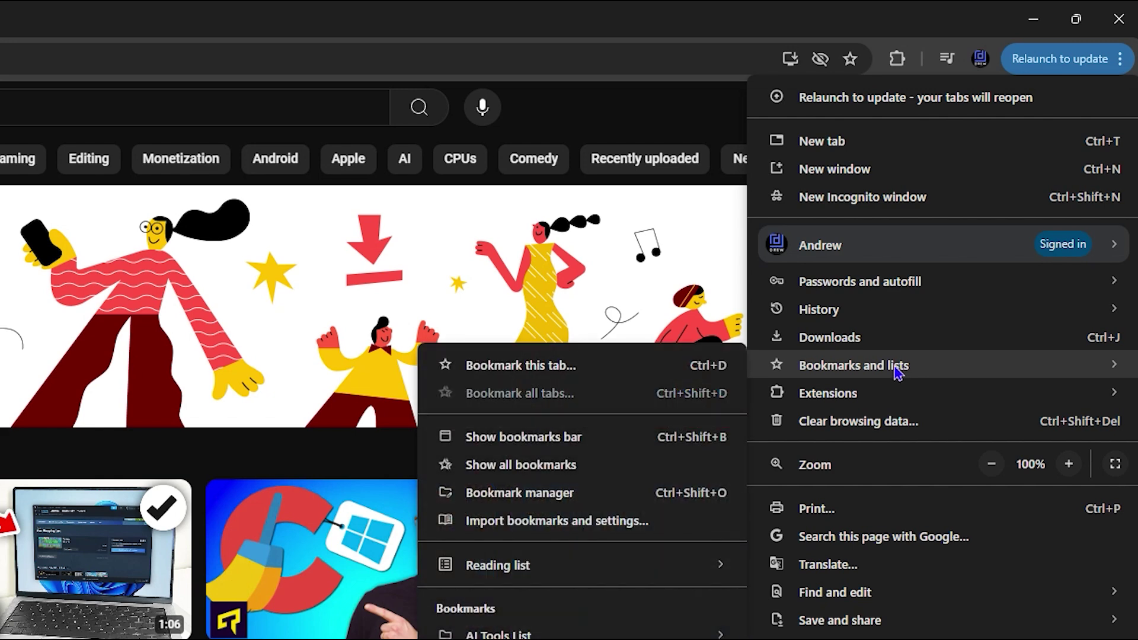
pyautogui.click(522, 442)
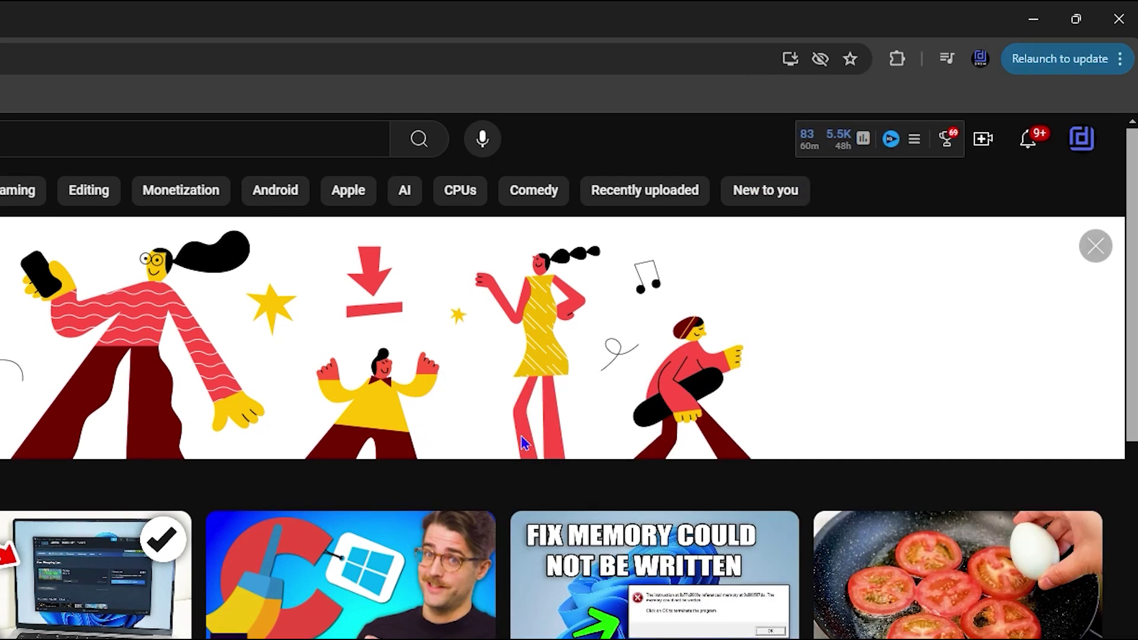